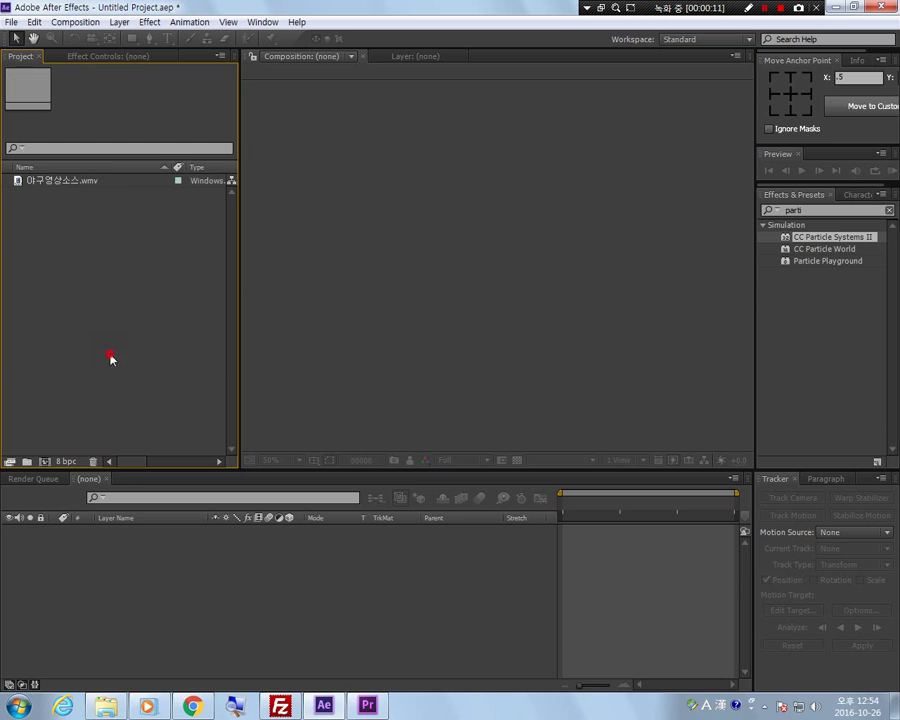
Create a composition from 야구영상소스.wmv and split its layer at frames 175 and 347.
{"action": "left_click_drag", "start_coordinate": [54, 181], "coordinate": [44, 461]}
{"action": "left_click", "coordinate": [80, 345]}
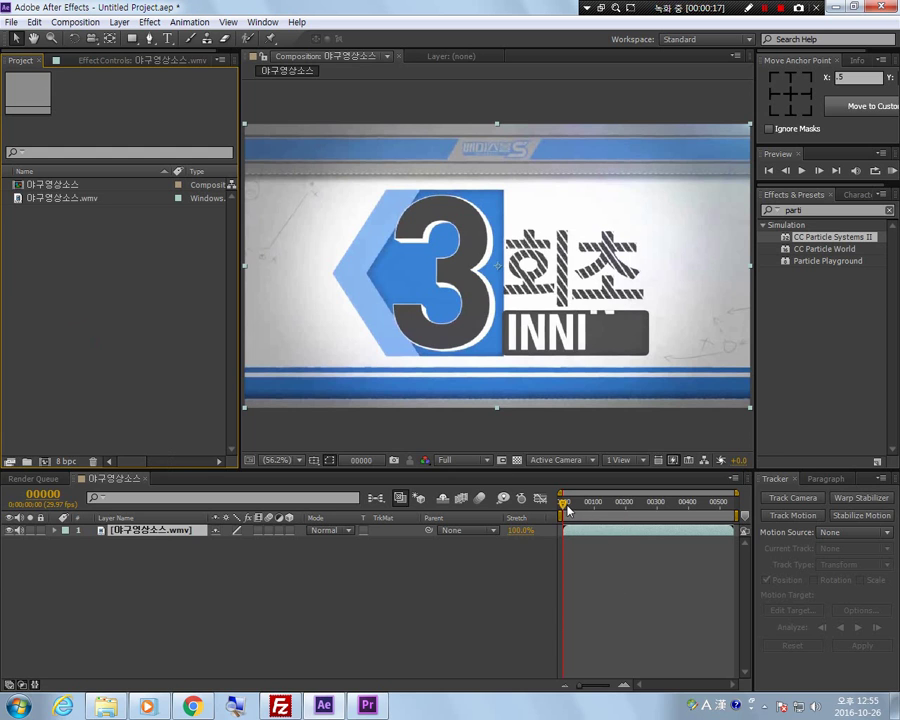
{"action": "left_click_drag", "start_coordinate": [564, 508], "coordinate": [619, 516]}
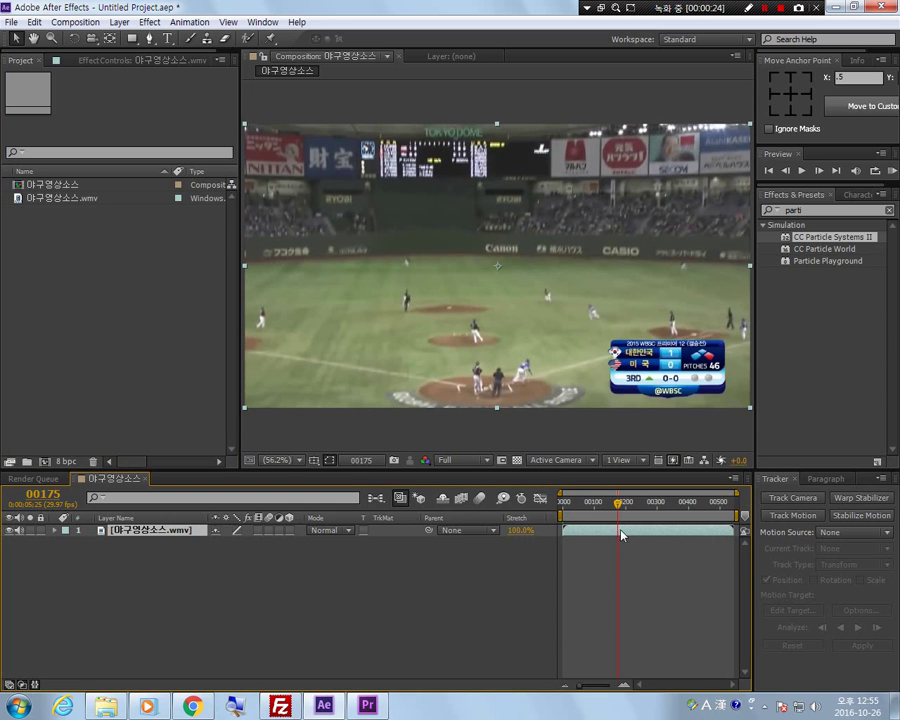
{"action": "key", "text": "ctrl+shift+d"}
{"action": "left_click_drag", "start_coordinate": [620, 503], "coordinate": [674, 507]}
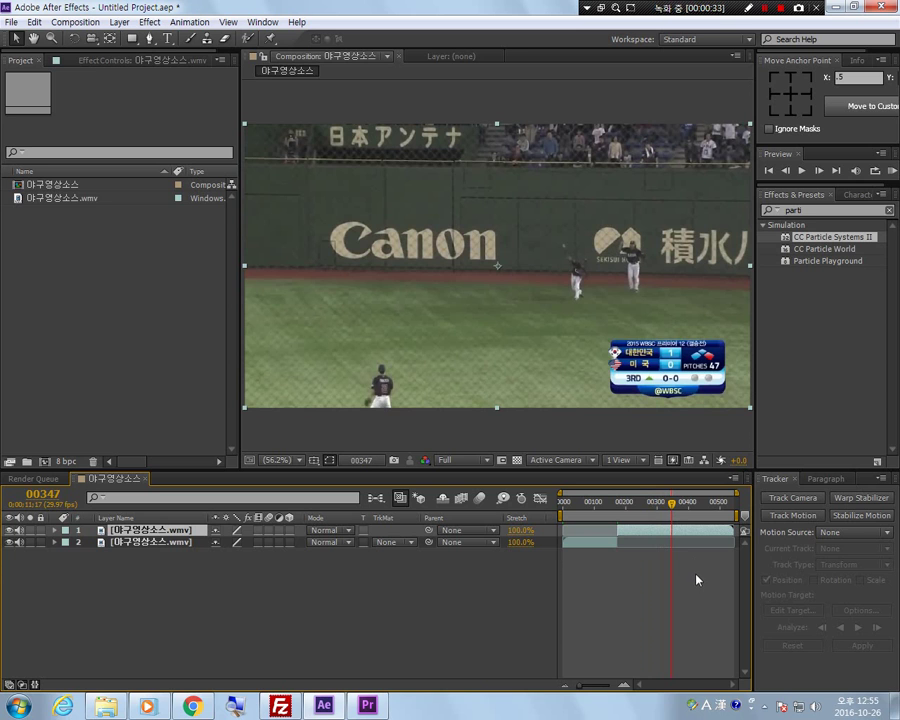
{"action": "key", "text": "ctrl+shift+d"}
Run the 3D Camera Tracker on the middle video segment between frames 175 and 347.
{"action": "left_click_drag", "start_coordinate": [672, 505], "coordinate": [648, 507]}
{"action": "left_click", "coordinate": [655, 545]}
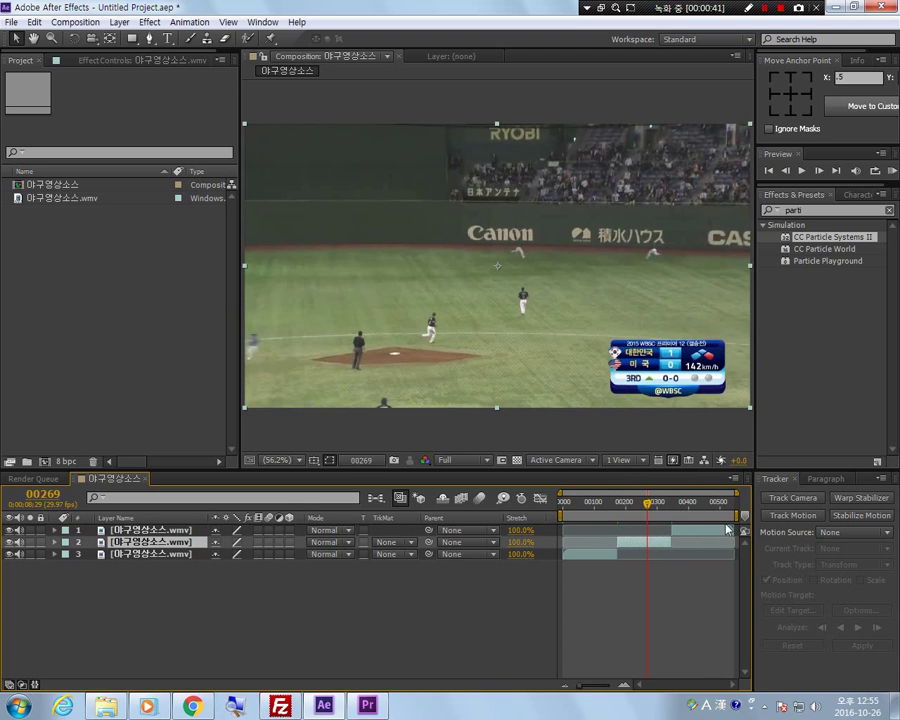
{"action": "left_click_drag", "start_coordinate": [651, 508], "coordinate": [647, 506]}
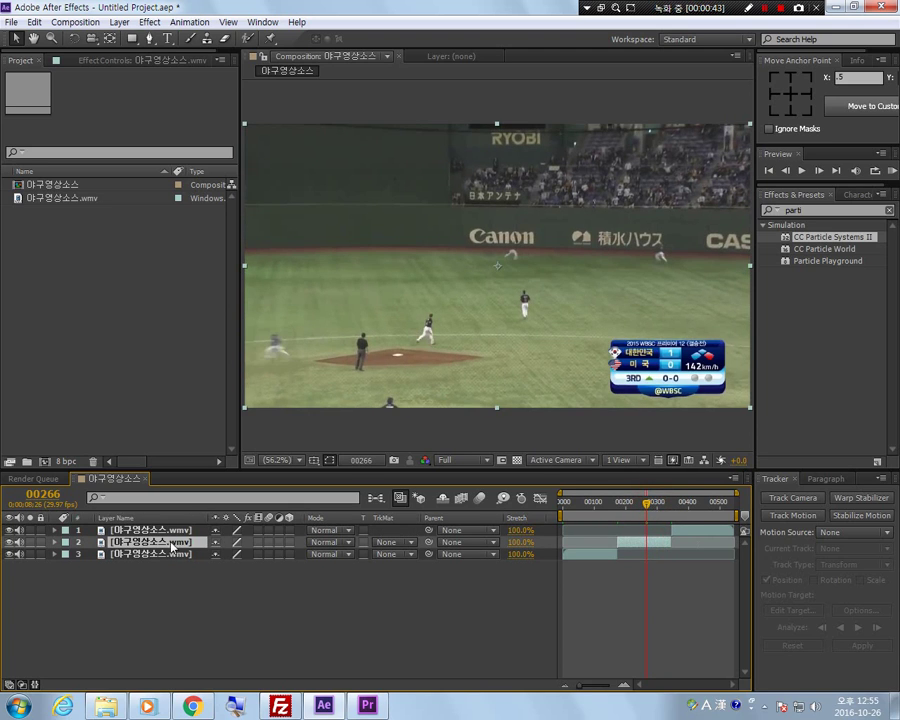
{"action": "left_click", "coordinate": [812, 498]}
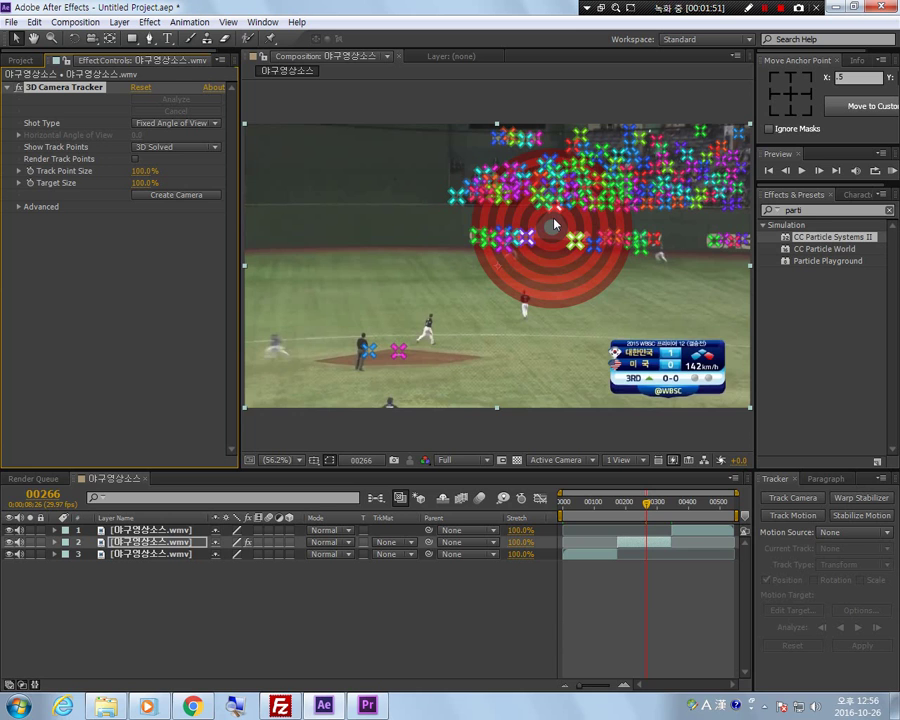
At frame 175, target track points in the stands right of centre and view the layer creation options for them.
{"action": "left_click_drag", "start_coordinate": [647, 503], "coordinate": [619, 513]}
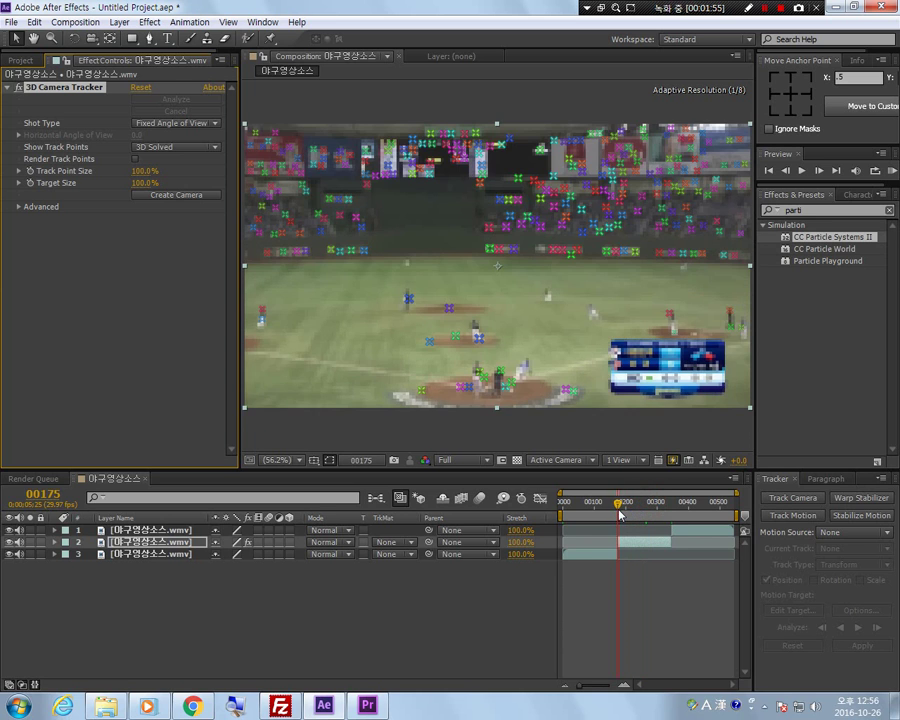
{"action": "left_click", "coordinate": [558, 220]}
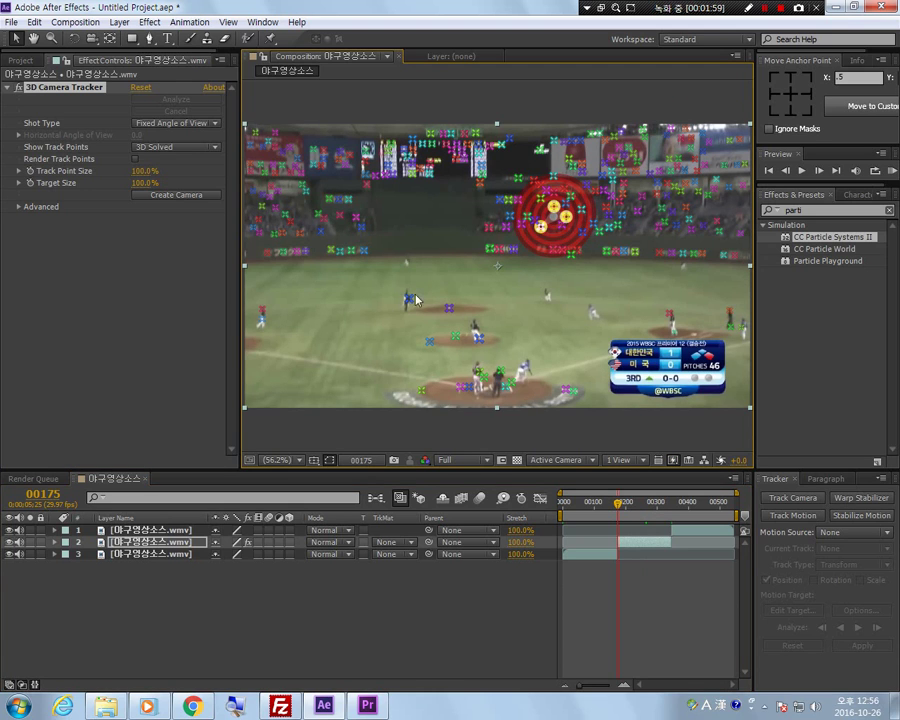
{"action": "right_click", "coordinate": [555, 226]}
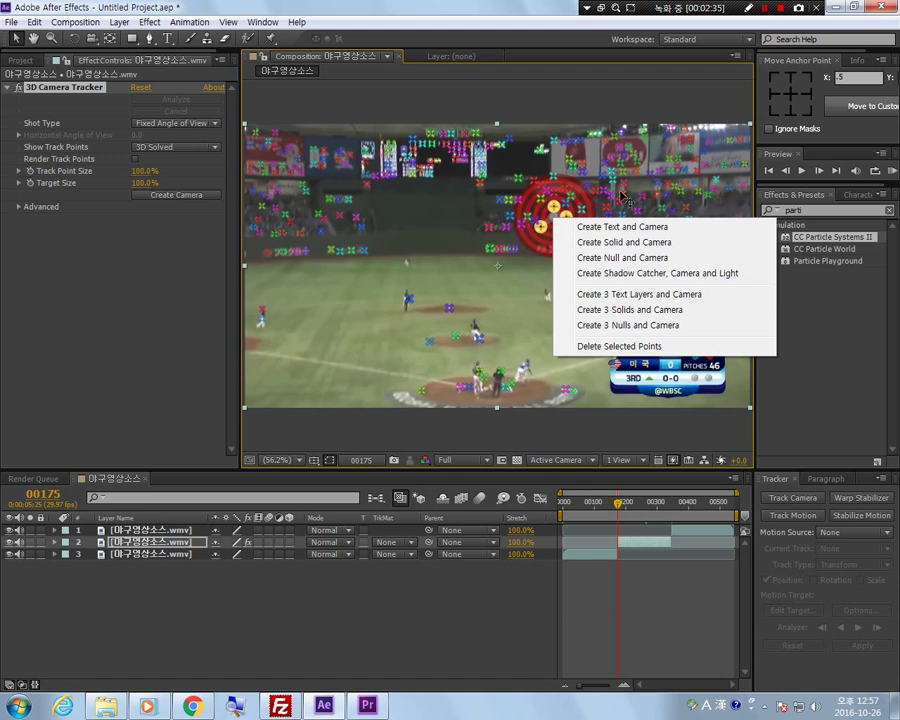
{"action": "key", "text": "Escape"}
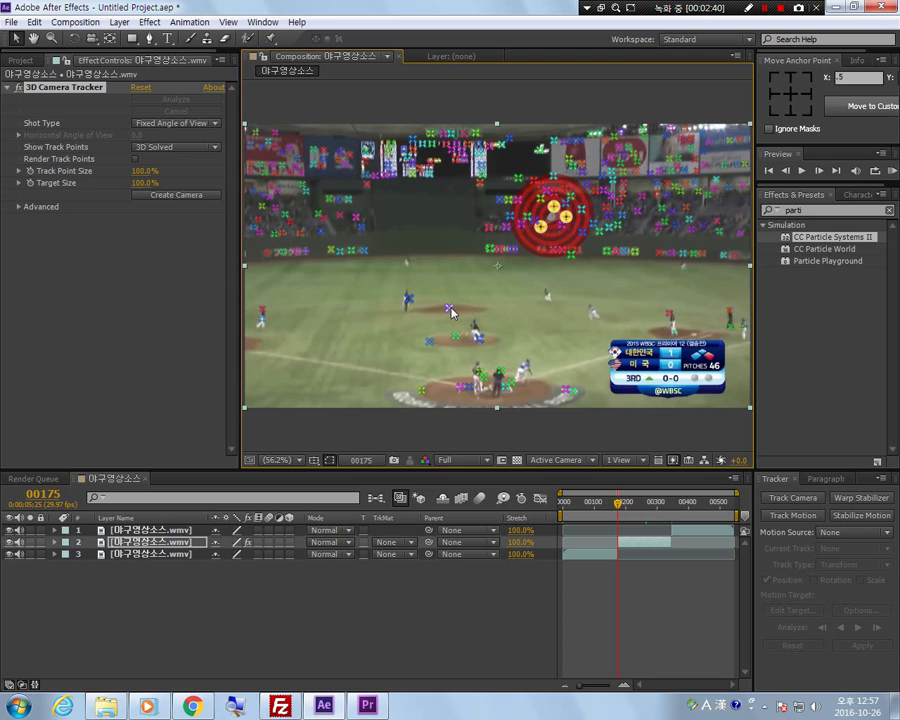
Select the cluster of track points on the outfield wall and stands right of centre and create a null and camera from them.
{"action": "left_click", "coordinate": [497, 249]}
{"action": "left_click", "coordinate": [516, 243], "text": "shift"}
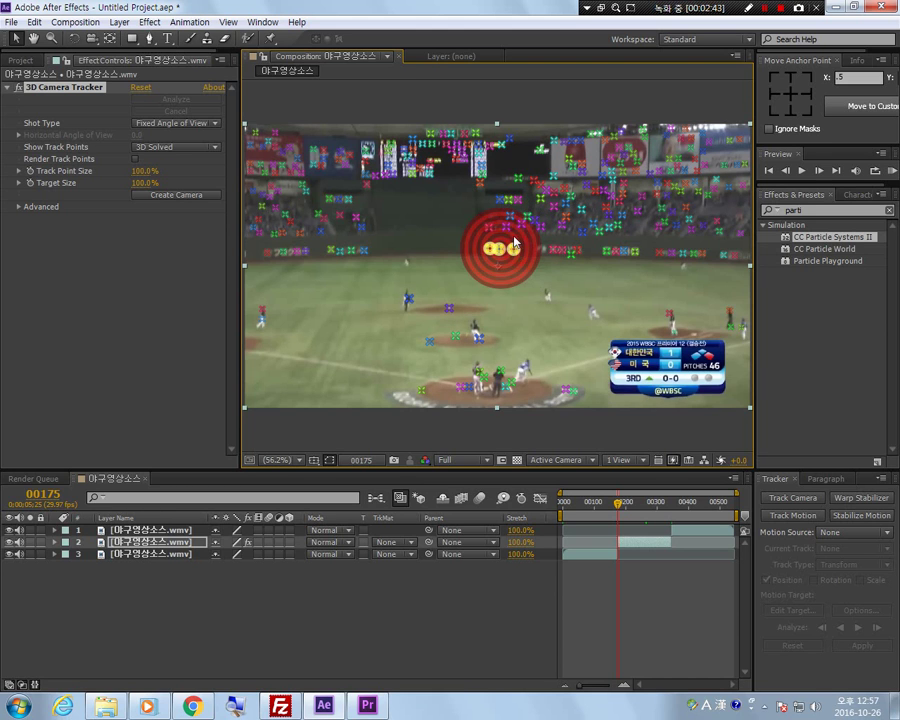
{"action": "left_click", "coordinate": [518, 227], "text": "shift"}
{"action": "left_click", "coordinate": [541, 232], "text": "shift"}
{"action": "left_click", "coordinate": [556, 249], "text": "shift"}
{"action": "left_click", "coordinate": [563, 250], "text": "shift"}
{"action": "left_click", "coordinate": [571, 254], "text": "shift"}
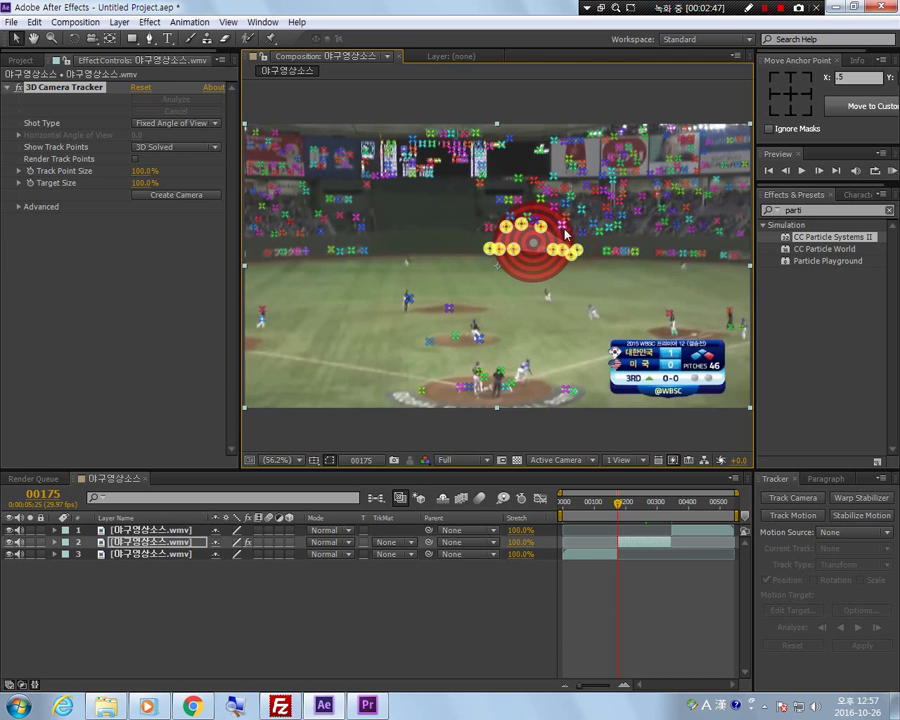
{"action": "left_click", "coordinate": [566, 216], "text": "shift"}
{"action": "left_click", "coordinate": [554, 205], "text": "shift"}
{"action": "left_click", "coordinate": [541, 198], "text": "shift"}
{"action": "left_click", "coordinate": [518, 199], "text": "shift"}
{"action": "left_click", "coordinate": [509, 199], "text": "shift"}
{"action": "left_click", "coordinate": [500, 199], "text": "shift"}
{"action": "left_click", "coordinate": [511, 215], "text": "shift"}
{"action": "left_click", "coordinate": [489, 227], "text": "shift"}
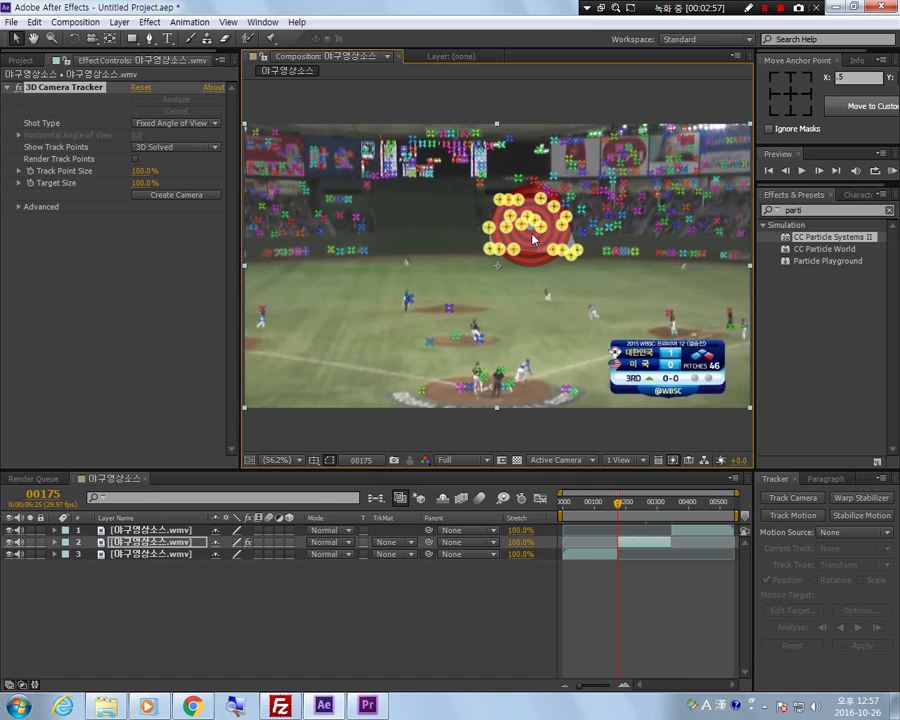
{"action": "right_click", "coordinate": [533, 238]}
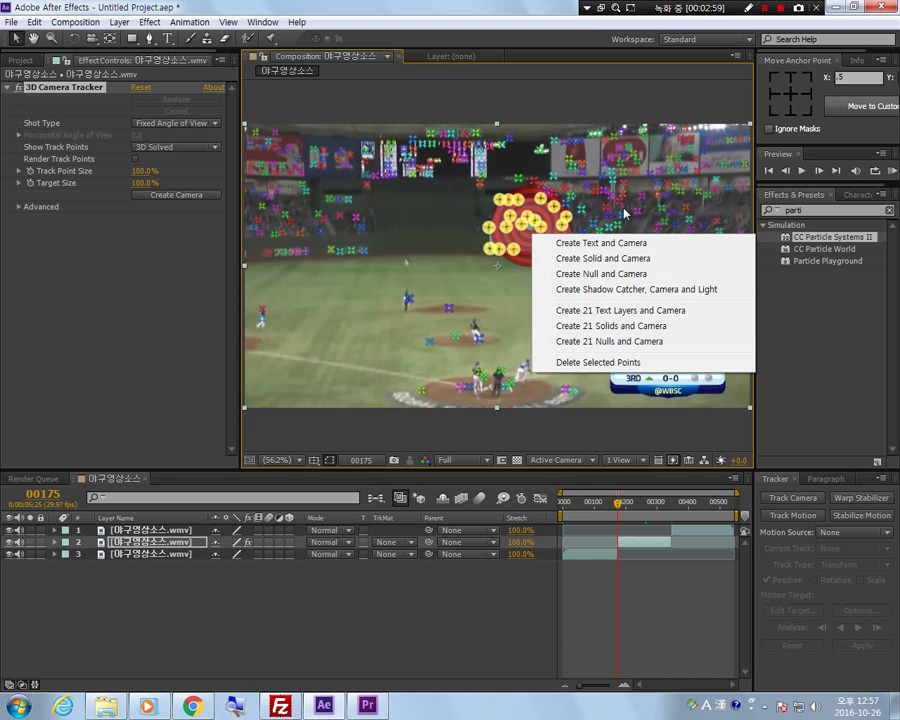
{"action": "left_click", "coordinate": [600, 274]}
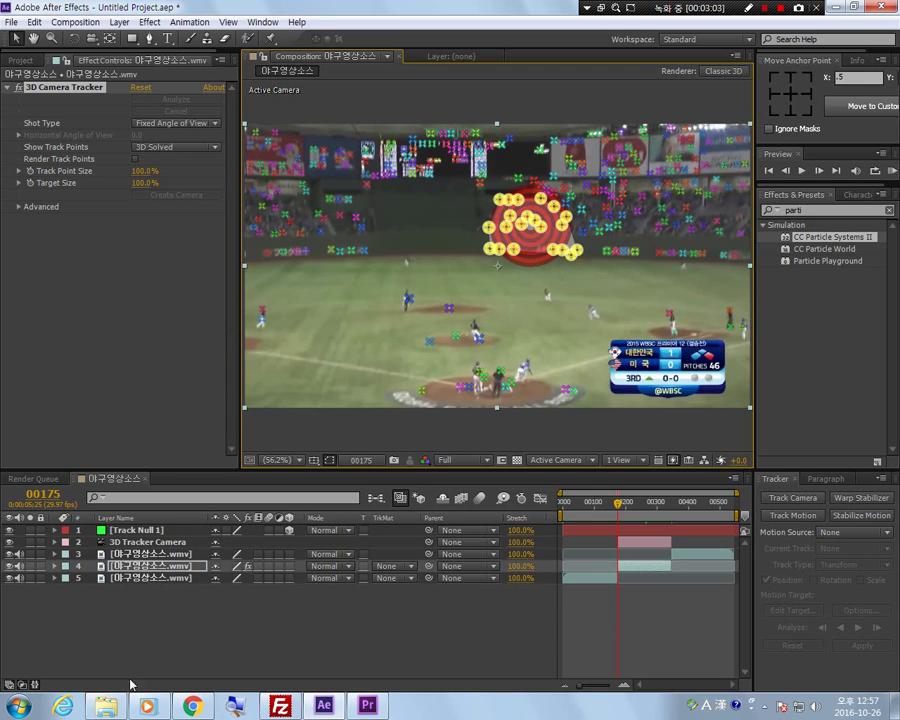
Trim the Track Null 1 layer to the tracked segment, starting at frame 175 and ending at frame 346.
{"action": "left_click", "coordinate": [142, 542]}
{"action": "left_click", "coordinate": [140, 529]}
{"action": "left_click", "coordinate": [140, 542]}
{"action": "left_click", "coordinate": [138, 530]}
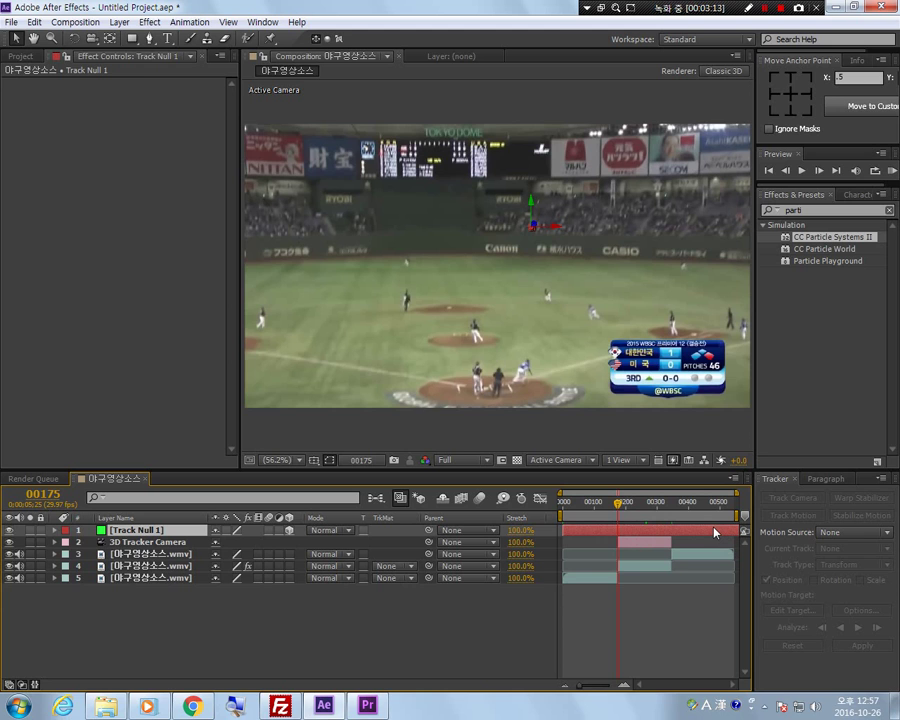
{"action": "key", "text": "alt+bracketleft"}
{"action": "left_click", "coordinate": [620, 503]}
{"action": "left_click_drag", "start_coordinate": [620, 503], "coordinate": [671, 503]}
{"action": "key", "text": "alt+bracketright"}
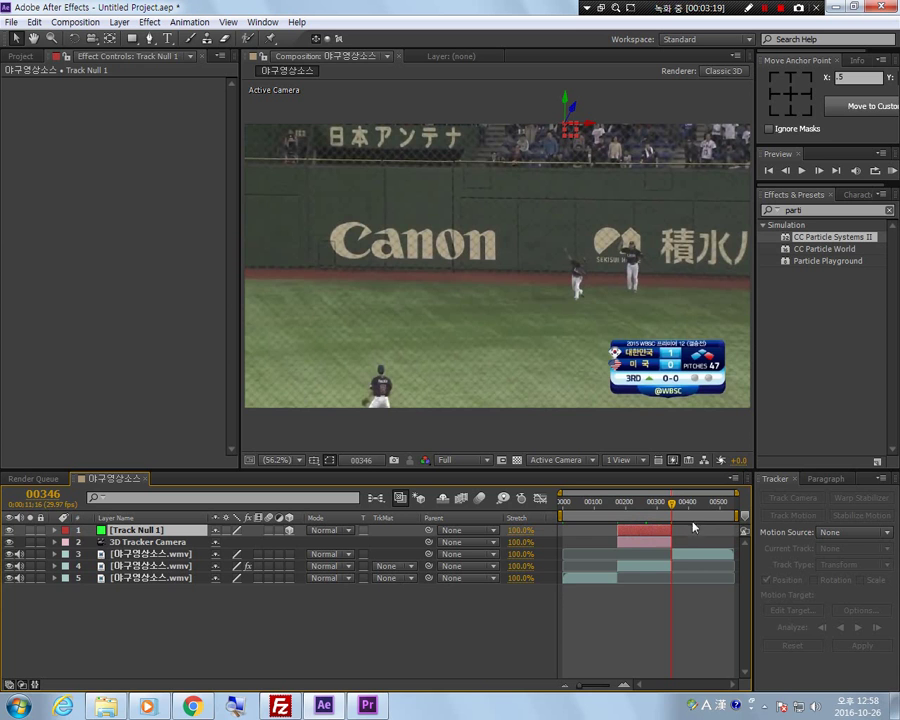
Import Flag_of_South_Korea_(1948-1949).svg.png and 다운로드.jpg from the kai\image folder into the project.
{"action": "left_click_drag", "start_coordinate": [671, 503], "coordinate": [646, 516]}
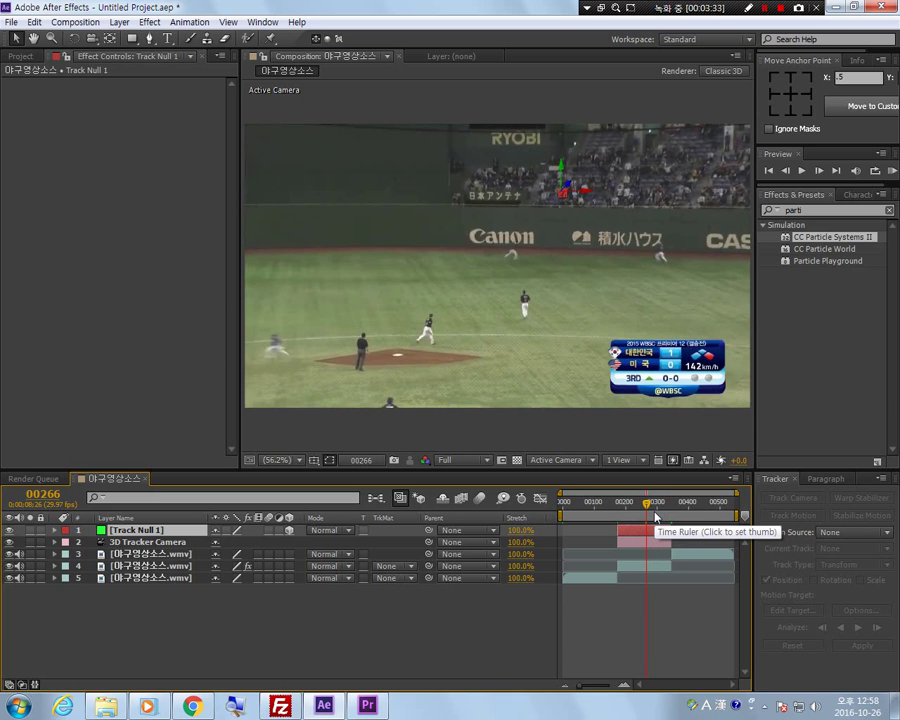
{"action": "left_click", "coordinate": [22, 55]}
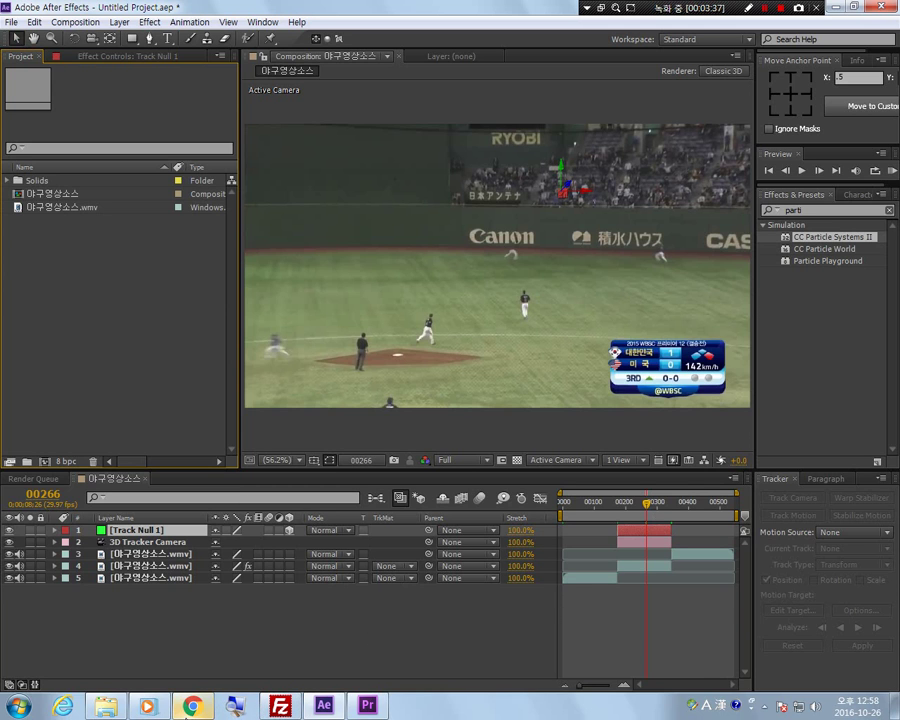
{"action": "left_click", "coordinate": [106, 708]}
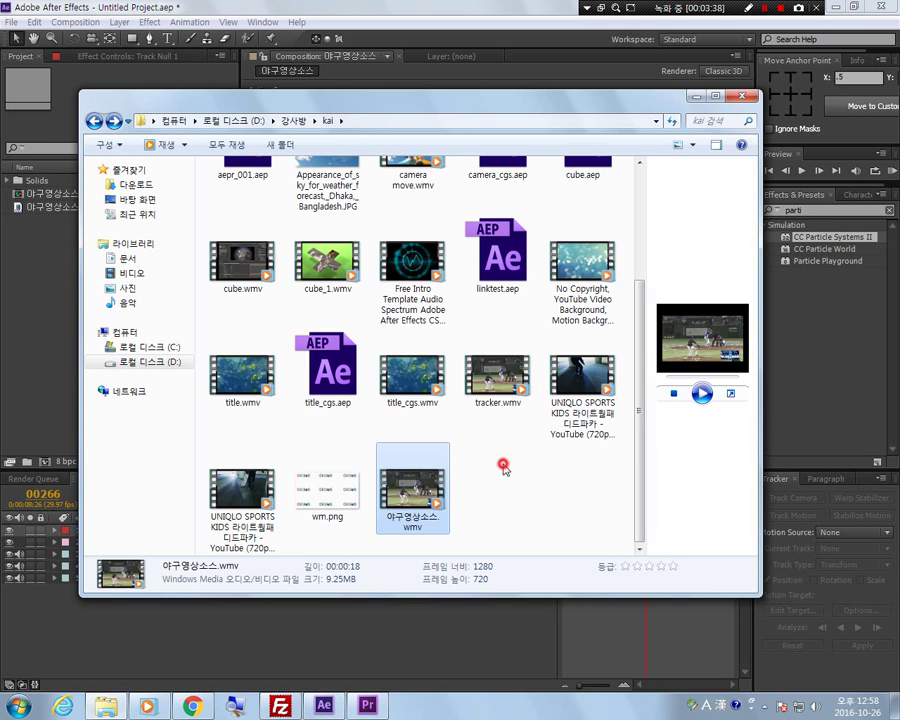
{"action": "scroll", "coordinate": [503, 468], "scroll_direction": "up", "scroll_amount": 5}
{"action": "double_click", "coordinate": [412, 240]}
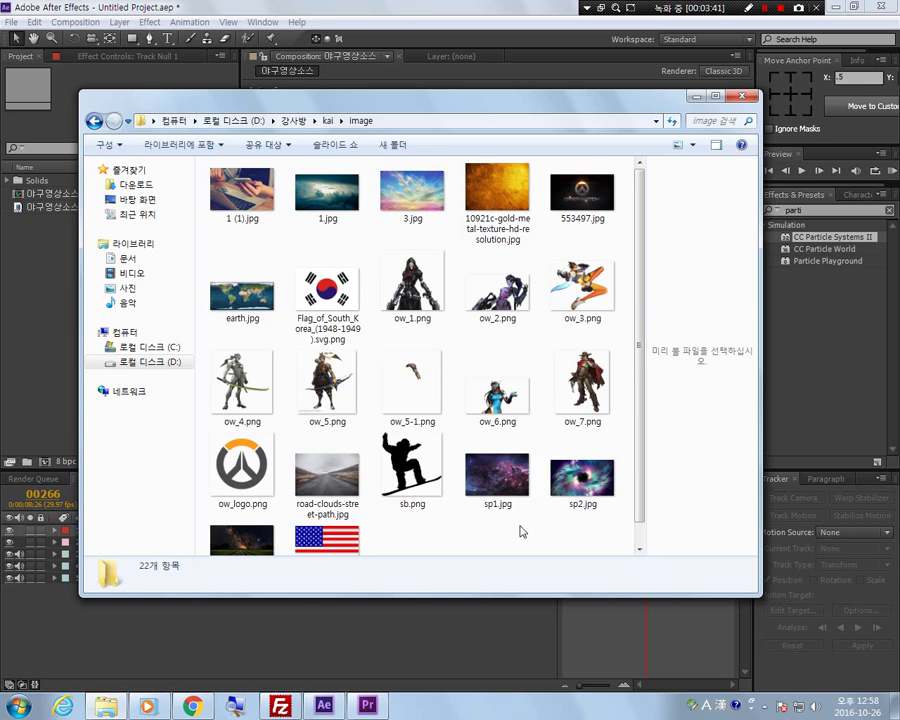
{"action": "left_click", "coordinate": [327, 540]}
{"action": "left_click", "coordinate": [340, 272], "text": "ctrl"}
{"action": "left_click_drag", "start_coordinate": [340, 272], "coordinate": [47, 340]}
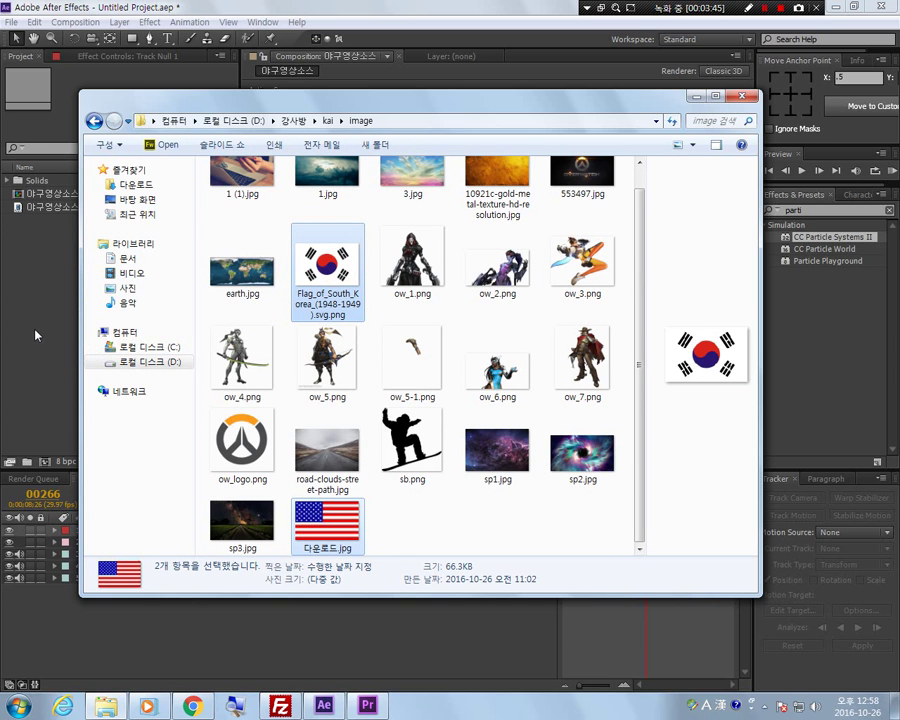
{"action": "left_click", "coordinate": [35, 335]}
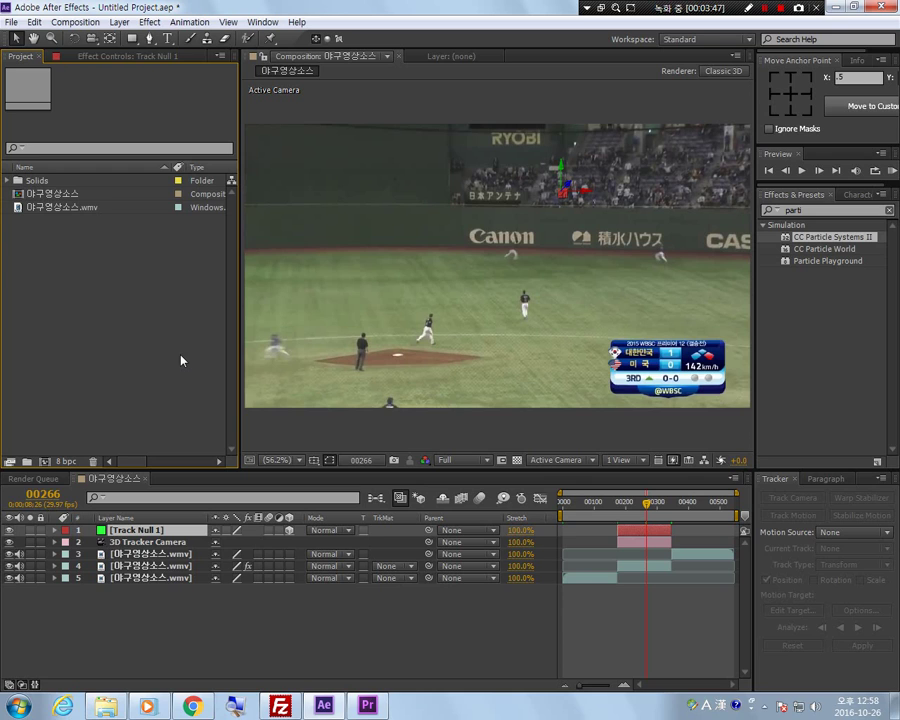
{"action": "left_click", "coordinate": [84, 299]}
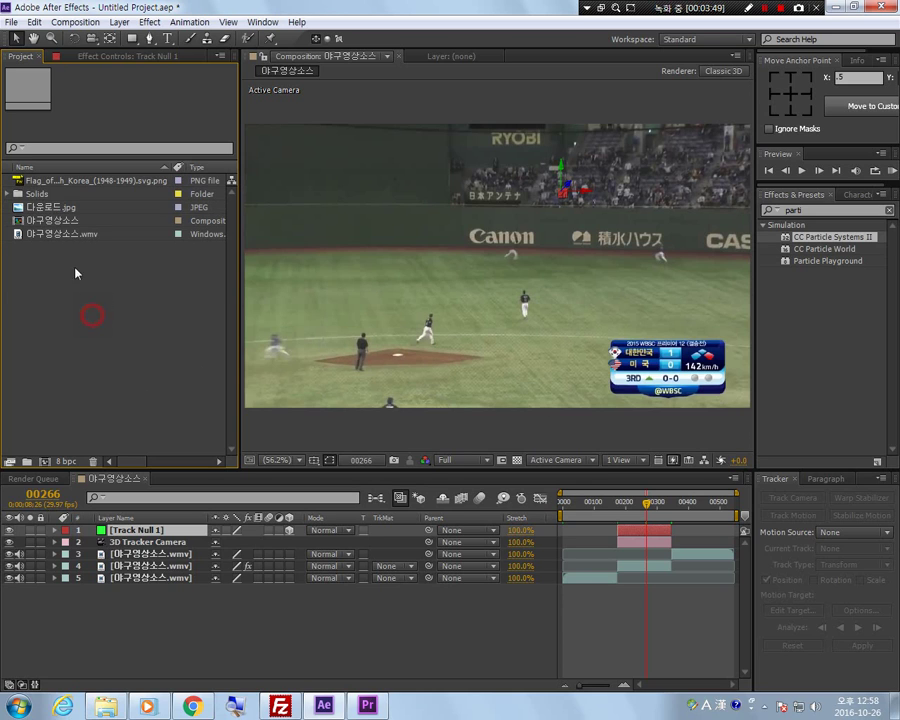
Add the South Korean flag image as the uppermost composition layer and make it a 3D layer.
{"action": "left_click", "coordinate": [38, 182]}
{"action": "left_click", "coordinate": [42, 207]}
{"action": "left_click", "coordinate": [37, 183]}
{"action": "left_click_drag", "start_coordinate": [37, 183], "coordinate": [330, 573]}
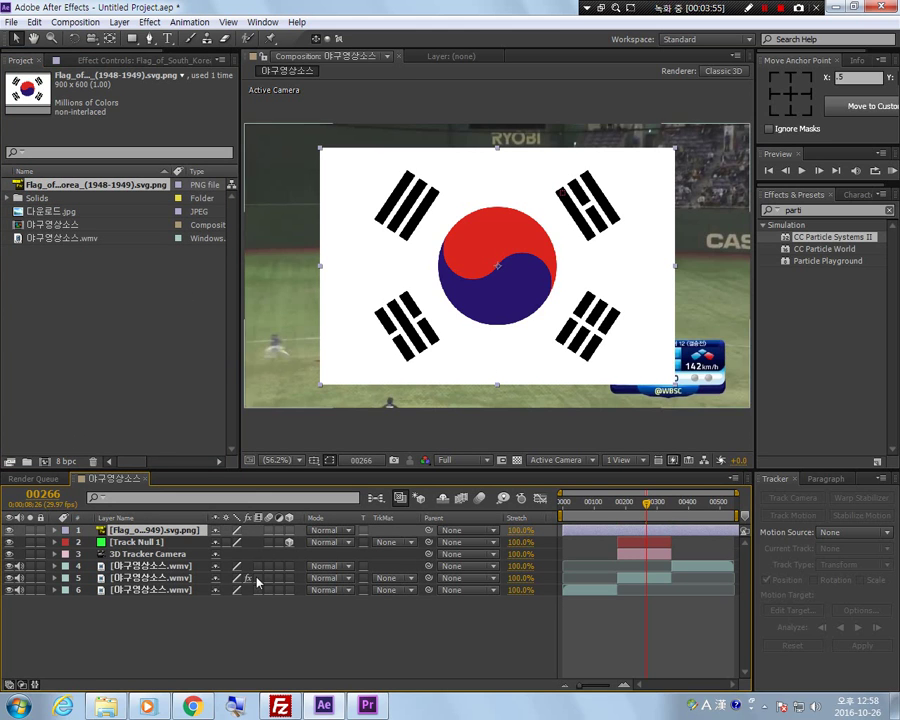
{"action": "left_click", "coordinate": [289, 530]}
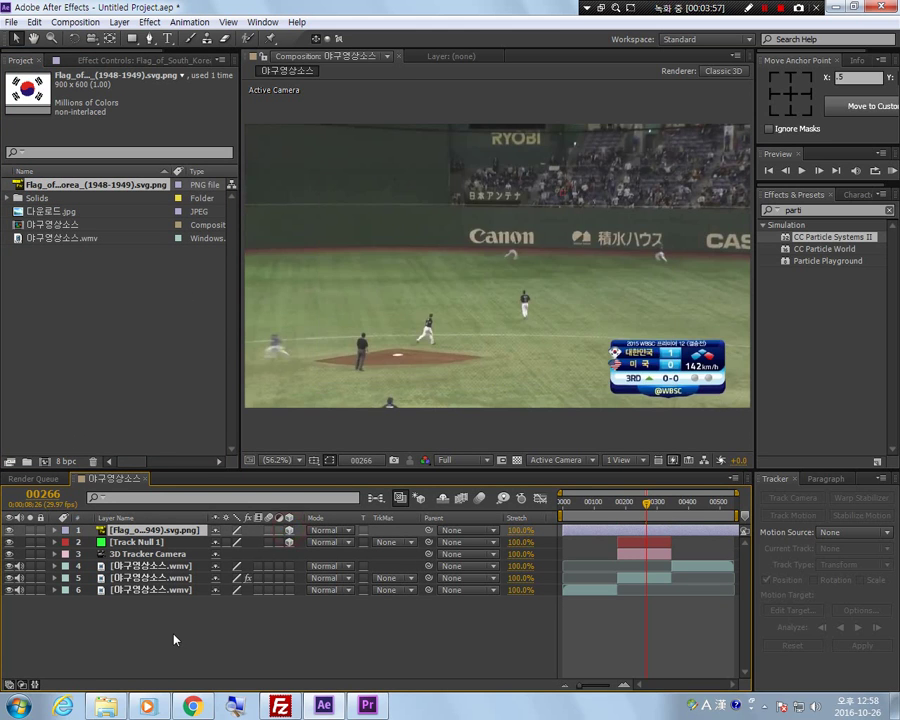
Add the American flag image 다운로드.jpg above the South Korean flag layer and make it a 3D layer.
{"action": "left_click", "coordinate": [50, 218]}
{"action": "left_click_drag", "start_coordinate": [48, 212], "coordinate": [130, 527]}
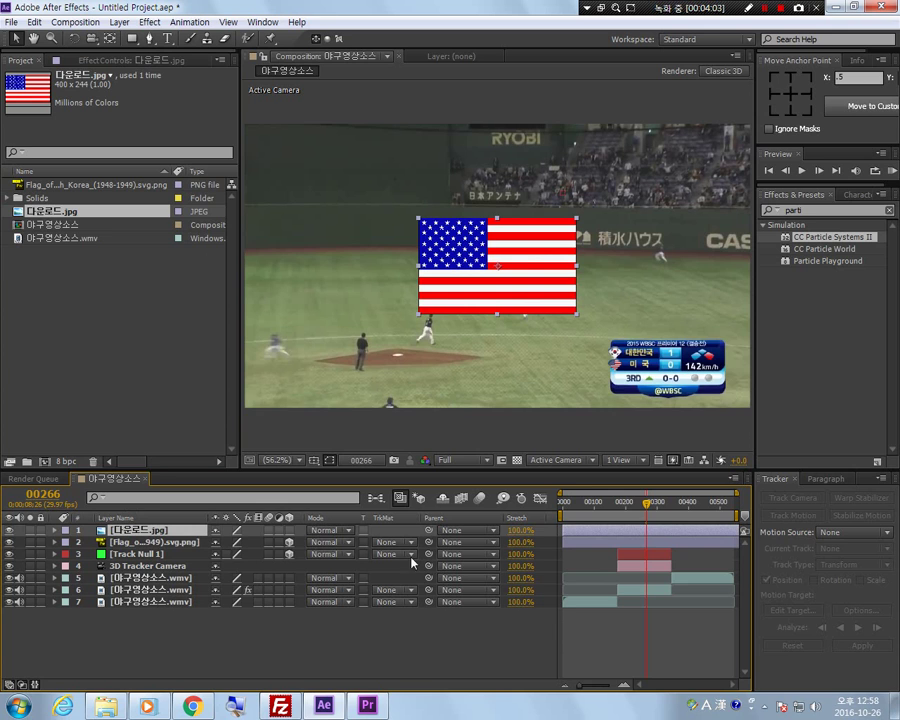
{"action": "left_click", "coordinate": [289, 530]}
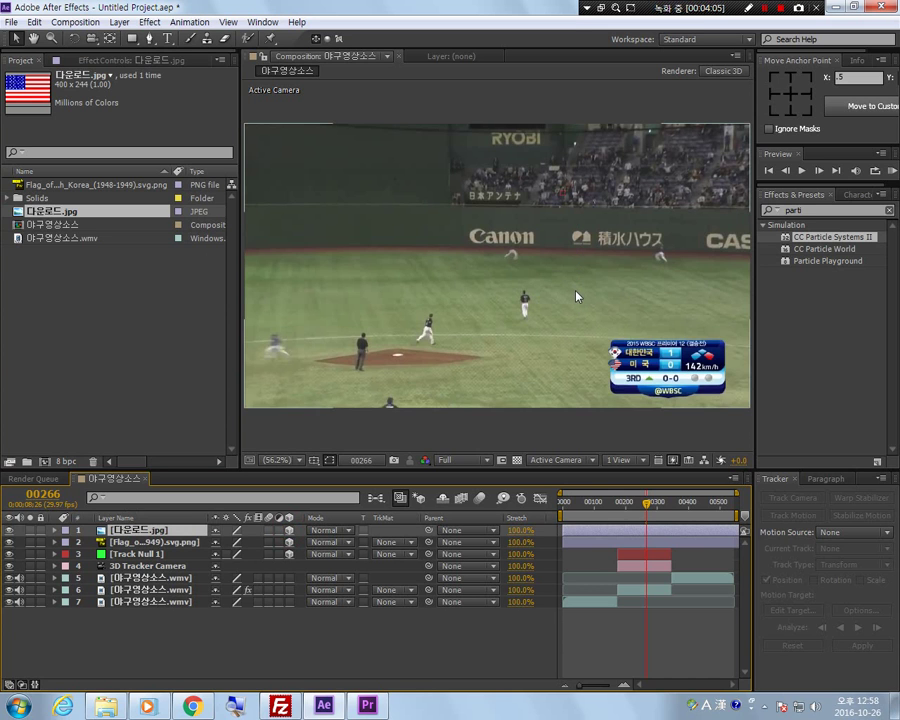
Go to frame 190 and set the American flag layer's scale to 245%.
{"action": "left_click_drag", "start_coordinate": [645, 510], "coordinate": [624, 514]}
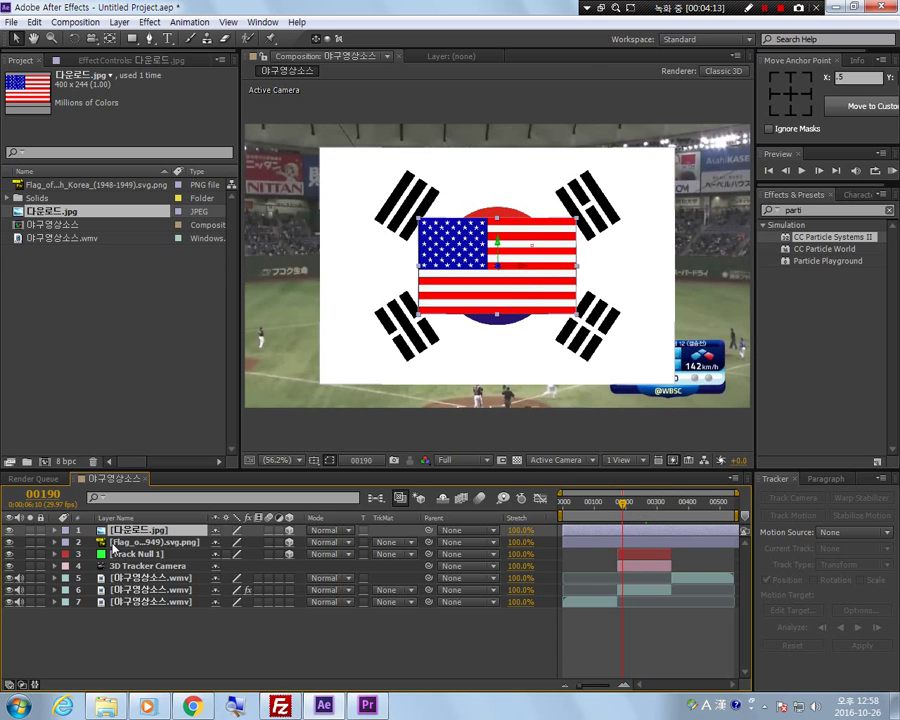
{"action": "key", "text": "s"}
{"action": "left_click_drag", "start_coordinate": [228, 542], "coordinate": [355, 571]}
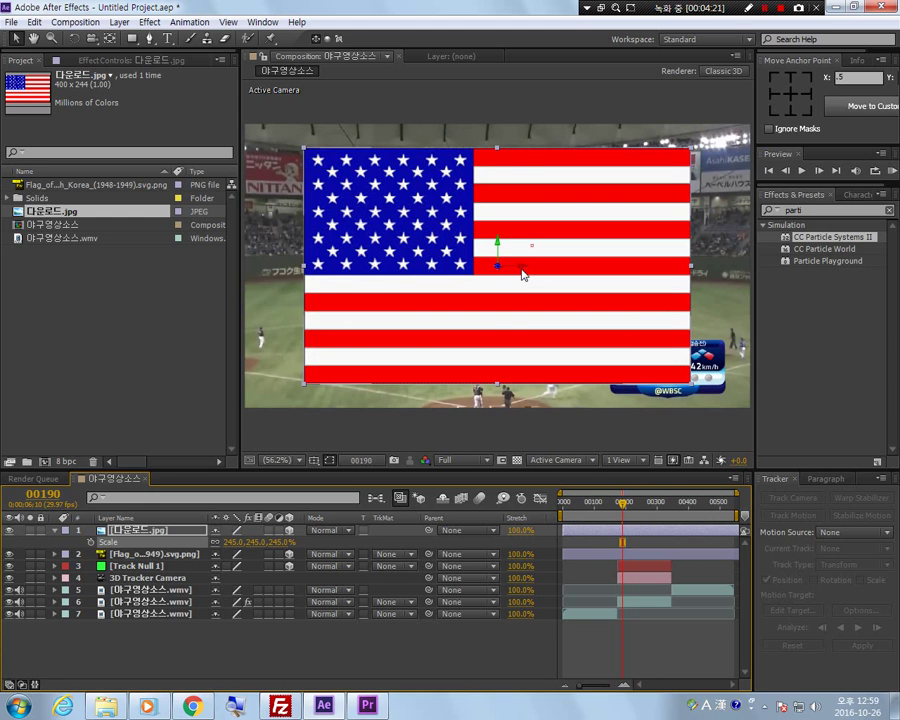
Place the two flags side by side by moving the American flag right and the South Korean flag left.
{"action": "left_click_drag", "start_coordinate": [524, 270], "coordinate": [760, 287]}
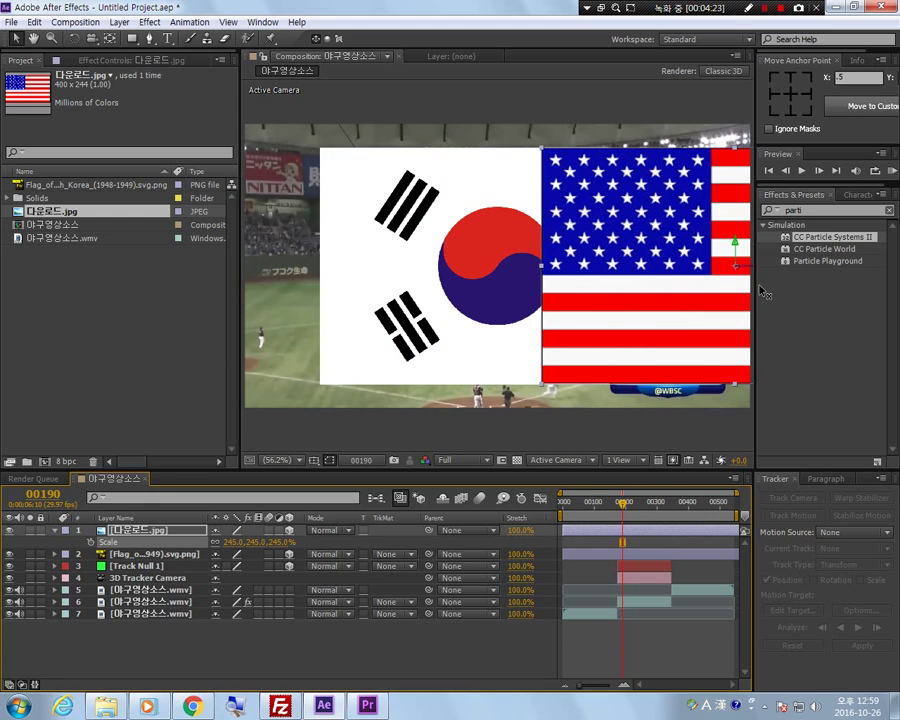
{"action": "left_click", "coordinate": [422, 322]}
{"action": "left_click_drag", "start_coordinate": [524, 270], "coordinate": [393, 272]}
Set the South Korean flag's scale to 59% and the American flag's scale to 147%.
{"action": "key", "text": "s"}
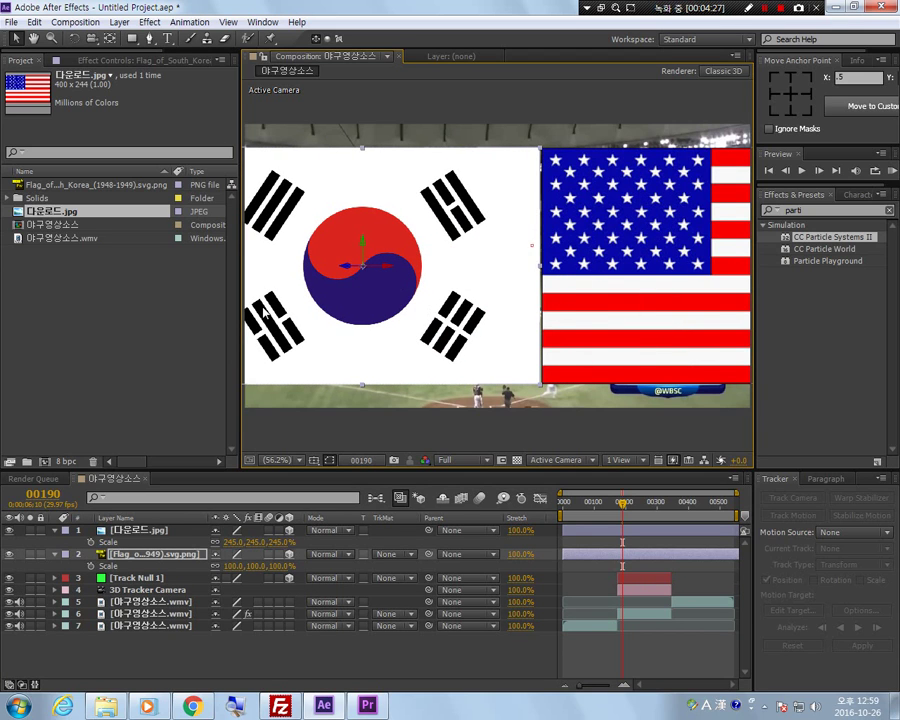
{"action": "key", "text": "comma"}
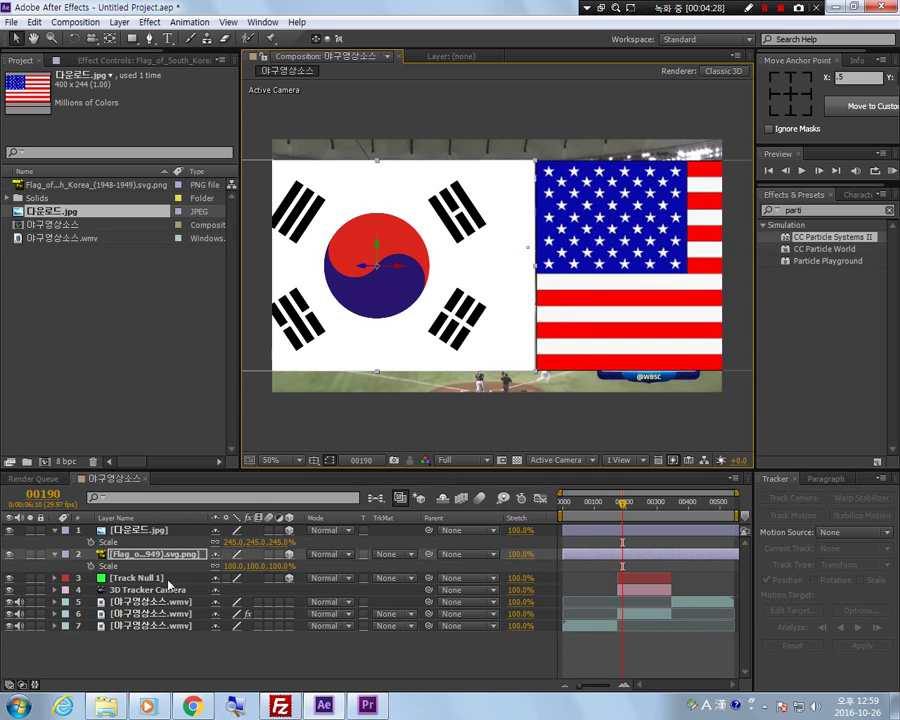
{"action": "left_click_drag", "start_coordinate": [231, 567], "coordinate": [207, 573]}
{"action": "left_click", "coordinate": [635, 345]}
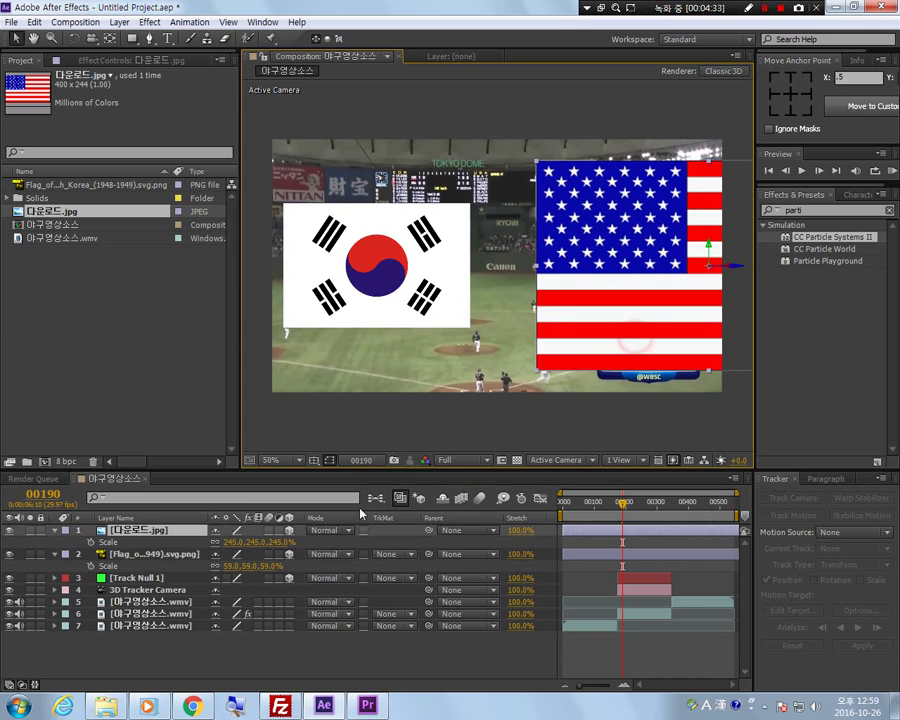
{"action": "left_click_drag", "start_coordinate": [240, 541], "coordinate": [171, 553]}
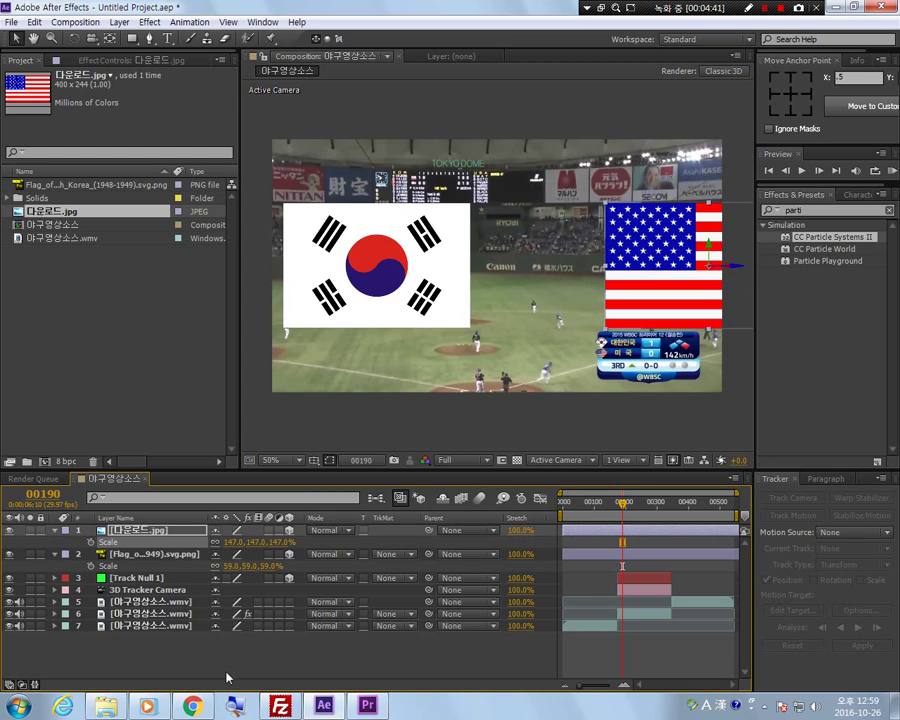
Set the American flag's X position to 958.7 beside the South Korean flag, and show the South Korean flag layer's position value.
{"action": "key", "text": "p"}
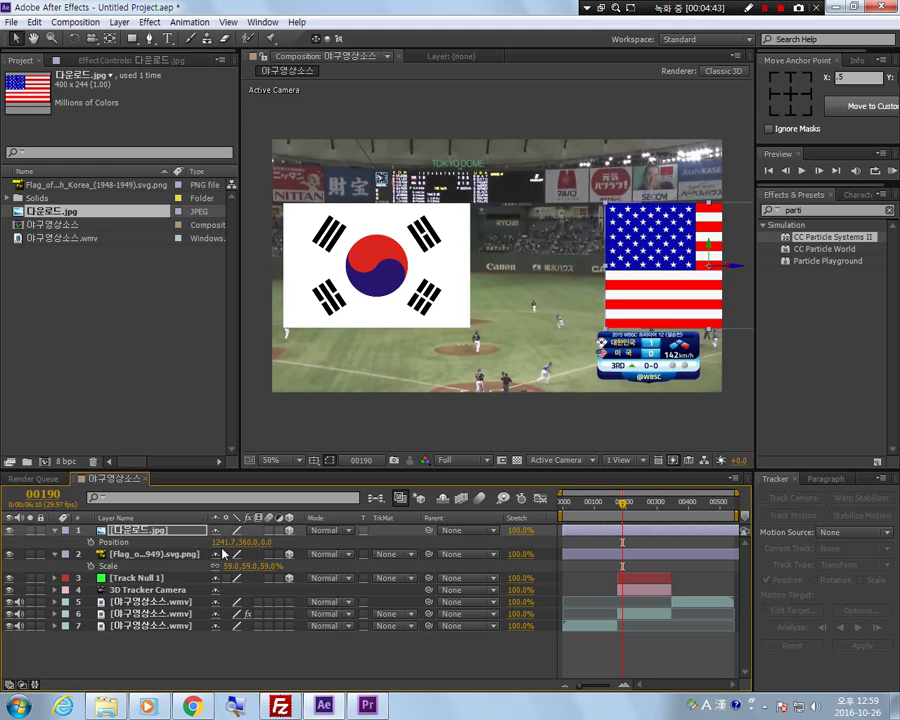
{"action": "left_click_drag", "start_coordinate": [216, 545], "coordinate": [104, 545]}
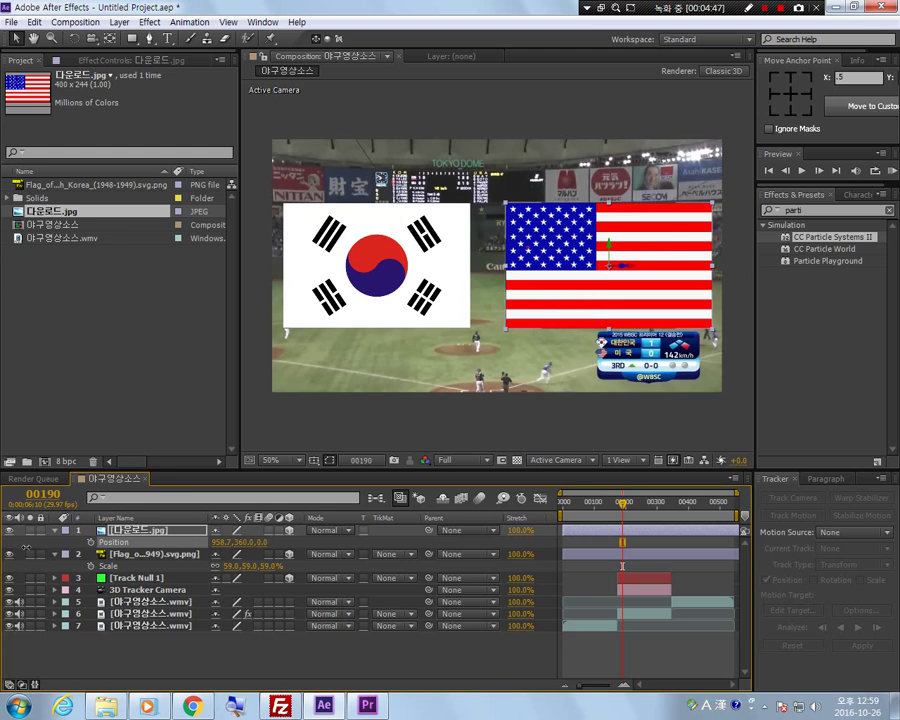
{"action": "left_click", "coordinate": [155, 554]}
{"action": "key", "text": "p"}
{"action": "left_click", "coordinate": [149, 528]}
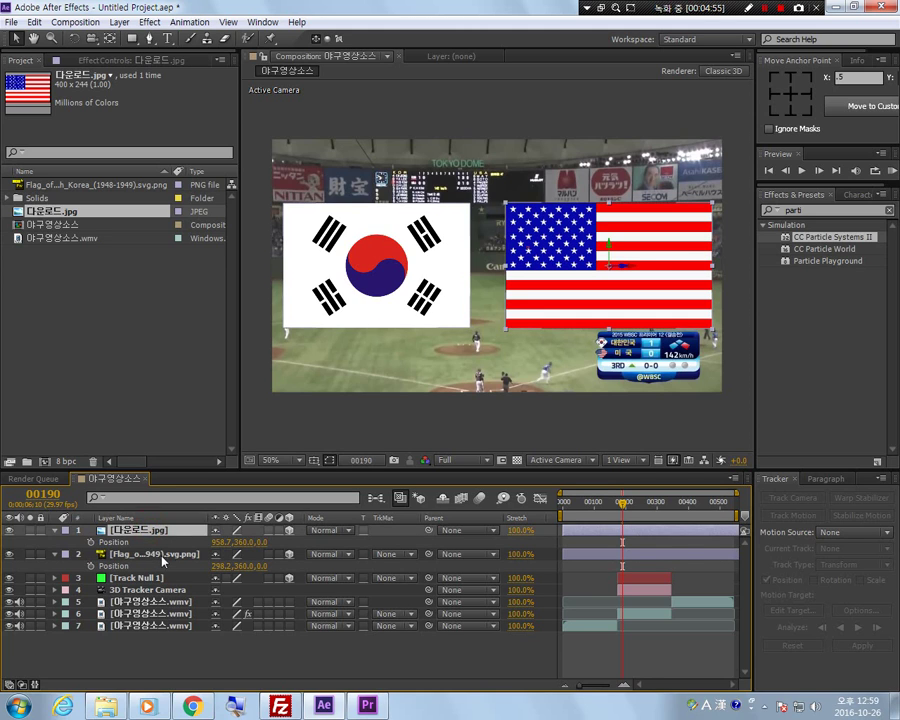
Parent both the South Korean and American flag layers to Track Null 1.
{"action": "left_click", "coordinate": [162, 555]}
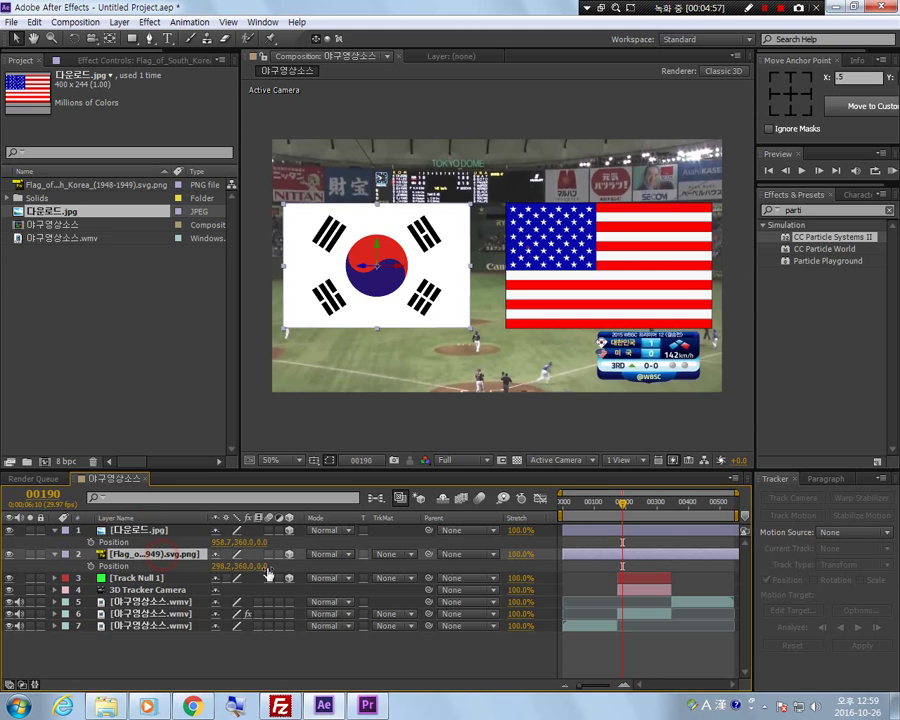
{"action": "left_click_drag", "start_coordinate": [428, 556], "coordinate": [300, 578]}
{"action": "left_click_drag", "start_coordinate": [428, 530], "coordinate": [290, 578]}
Trim both flag layers to start at frame 174 and end at frame 346, matching the tracked clip.
{"action": "left_click_drag", "start_coordinate": [643, 503], "coordinate": [617, 512]}
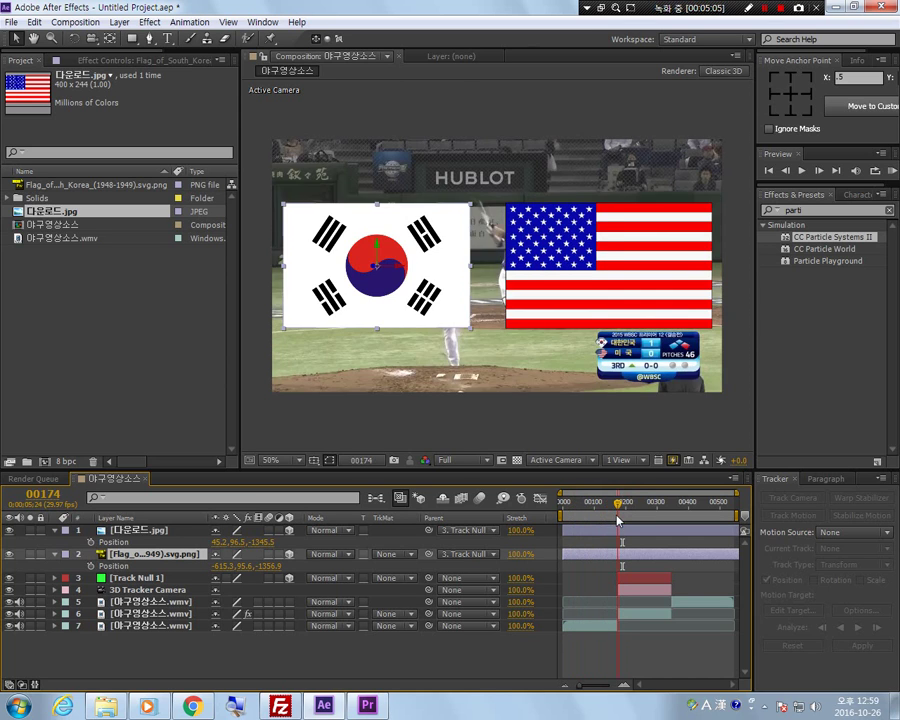
{"action": "left_click", "coordinate": [633, 532]}
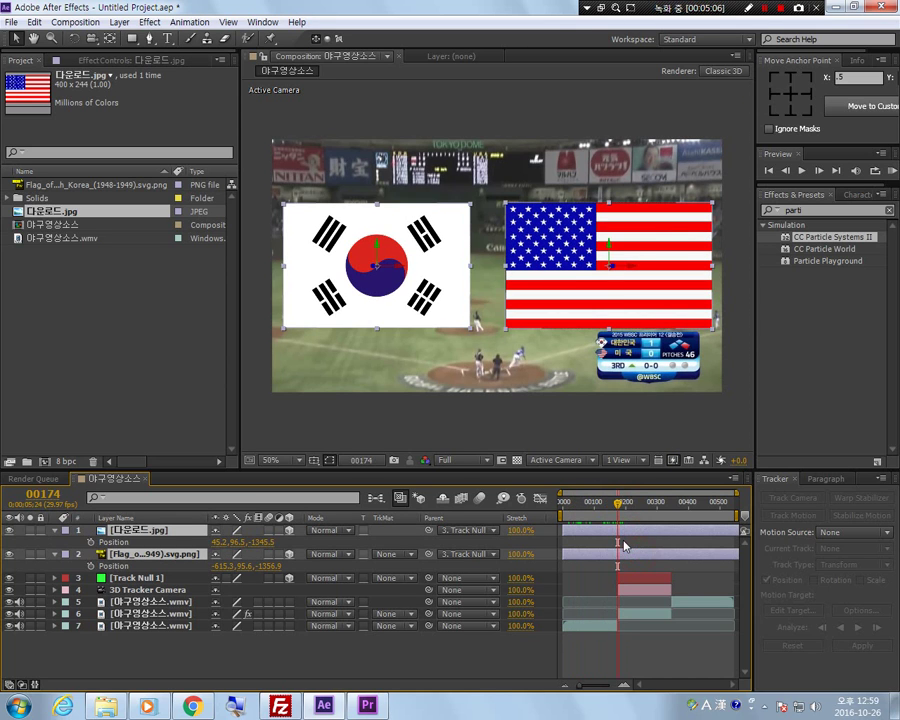
{"action": "key", "text": "alt+bracketleft"}
{"action": "left_click_drag", "start_coordinate": [617, 507], "coordinate": [664, 520]}
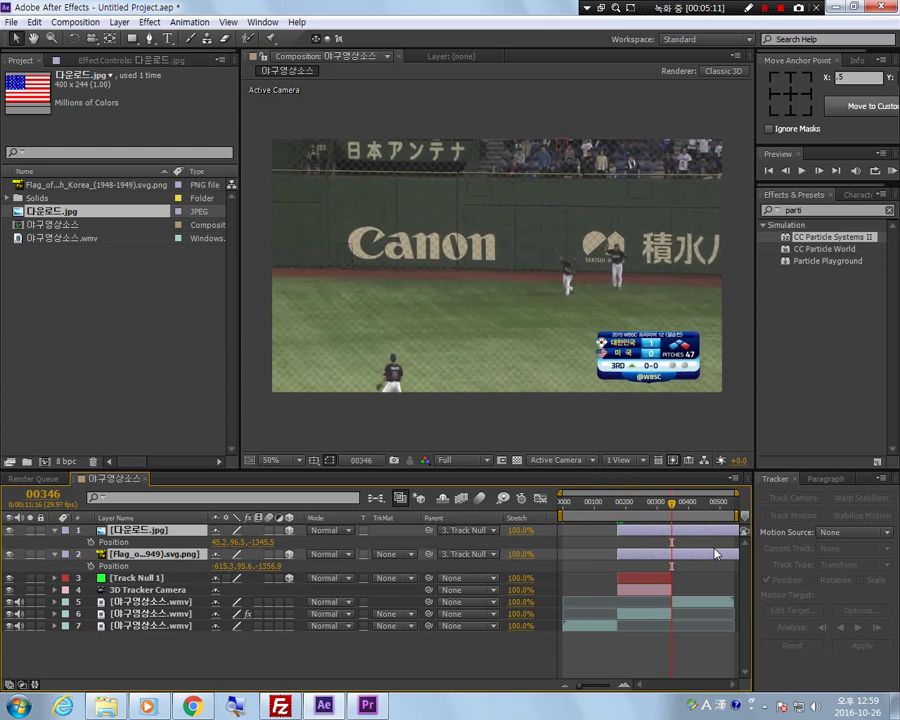
At frame 183, push both flags back in depth, to Z -697.5 for the American and -708.9 for the South Korean flag.
{"action": "left_click_drag", "start_coordinate": [669, 503], "coordinate": [613, 507]}
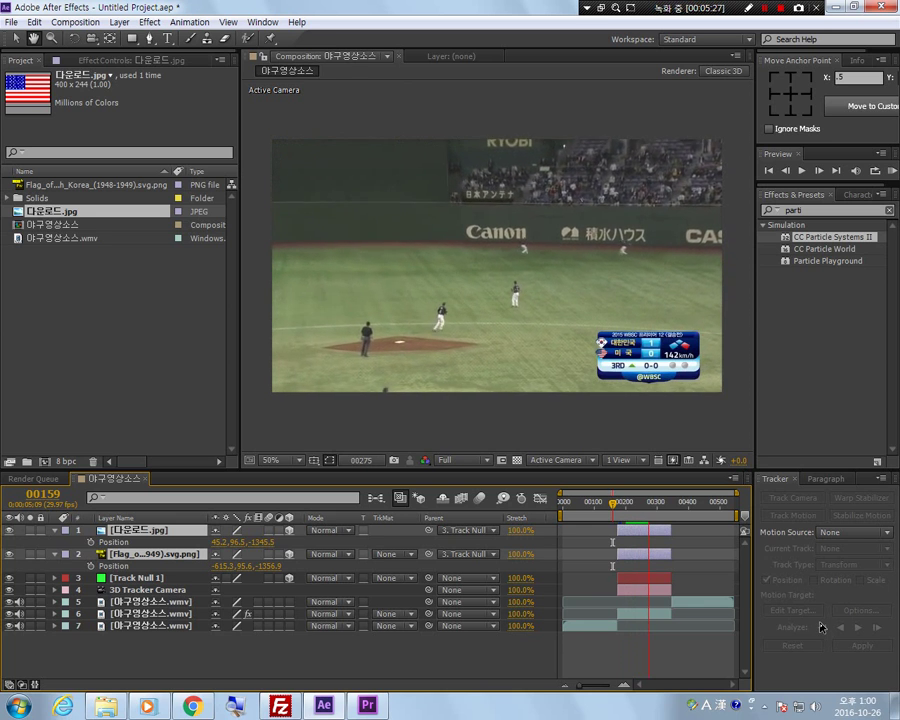
{"action": "key", "text": "space"}
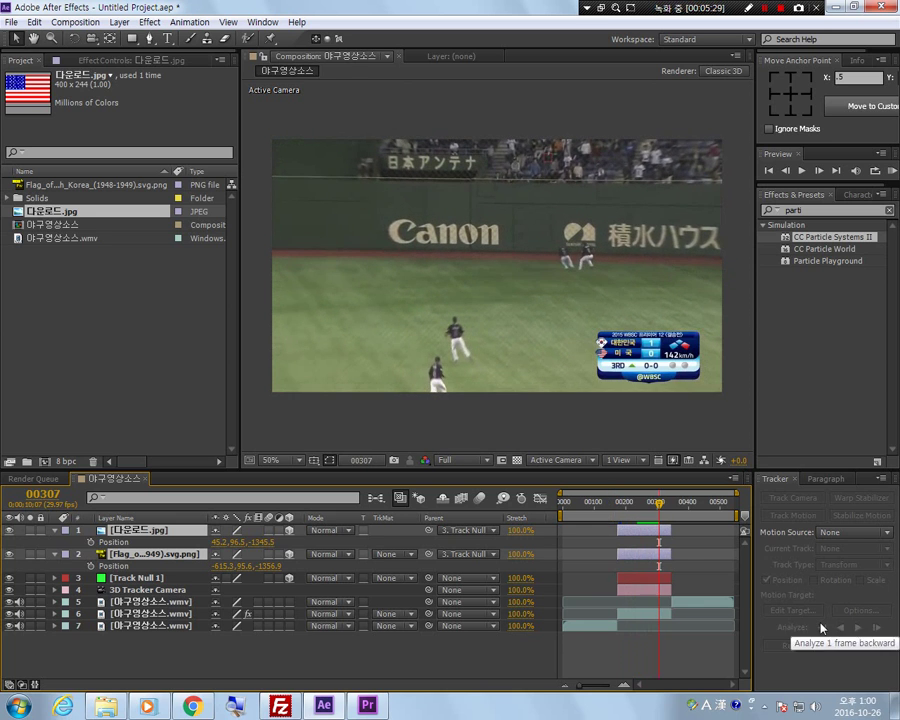
{"action": "left_click_drag", "start_coordinate": [658, 509], "coordinate": [620, 511]}
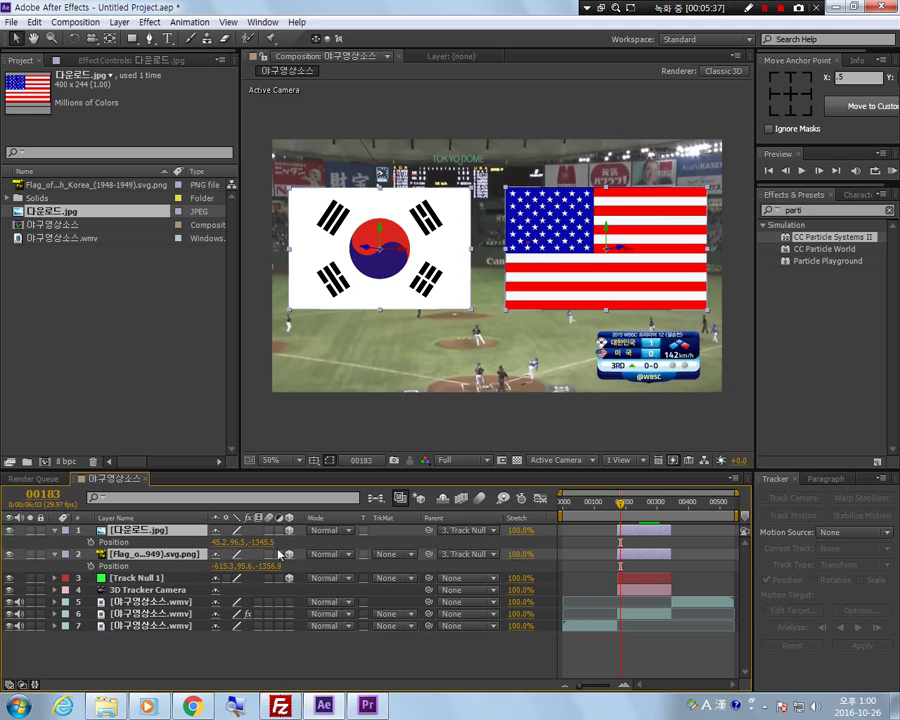
{"action": "left_click_drag", "start_coordinate": [260, 544], "coordinate": [262, 541]}
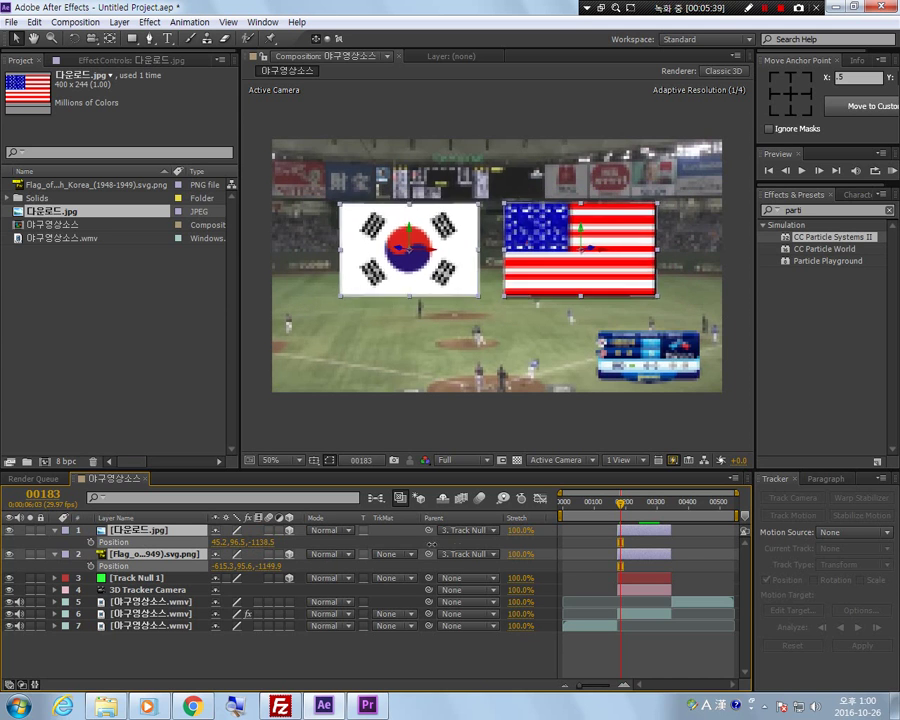
{"action": "left_click_drag", "start_coordinate": [432, 544], "coordinate": [655, 556]}
{"action": "left_click_drag", "start_coordinate": [741, 564], "coordinate": [736, 578]}
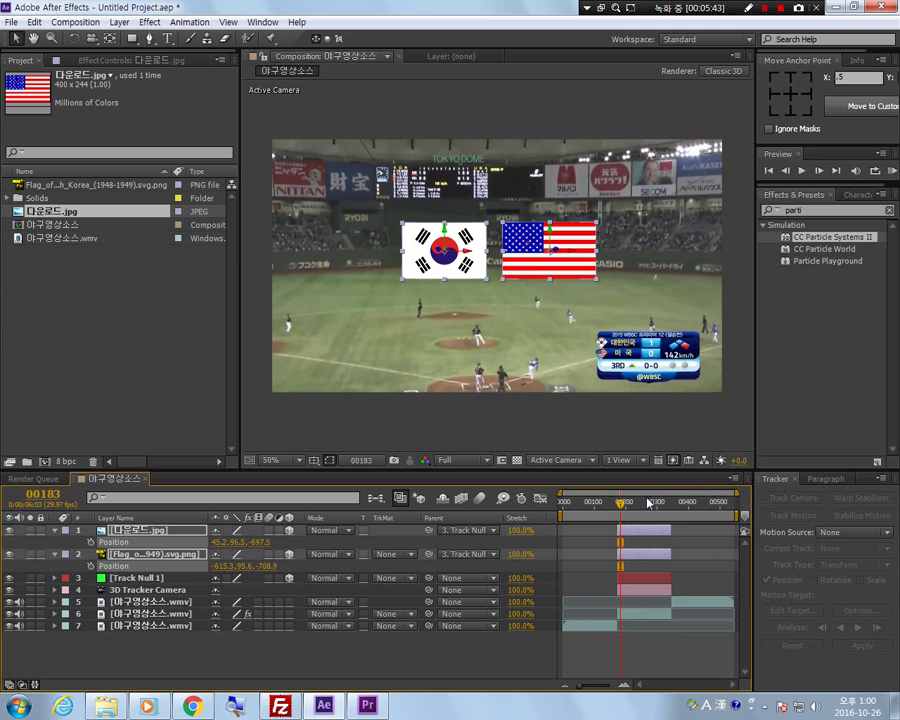
Preview the flags' motion through the tracked shot and check how they follow the camera between frames 163 and 295.
{"action": "left_click", "coordinate": [615, 506]}
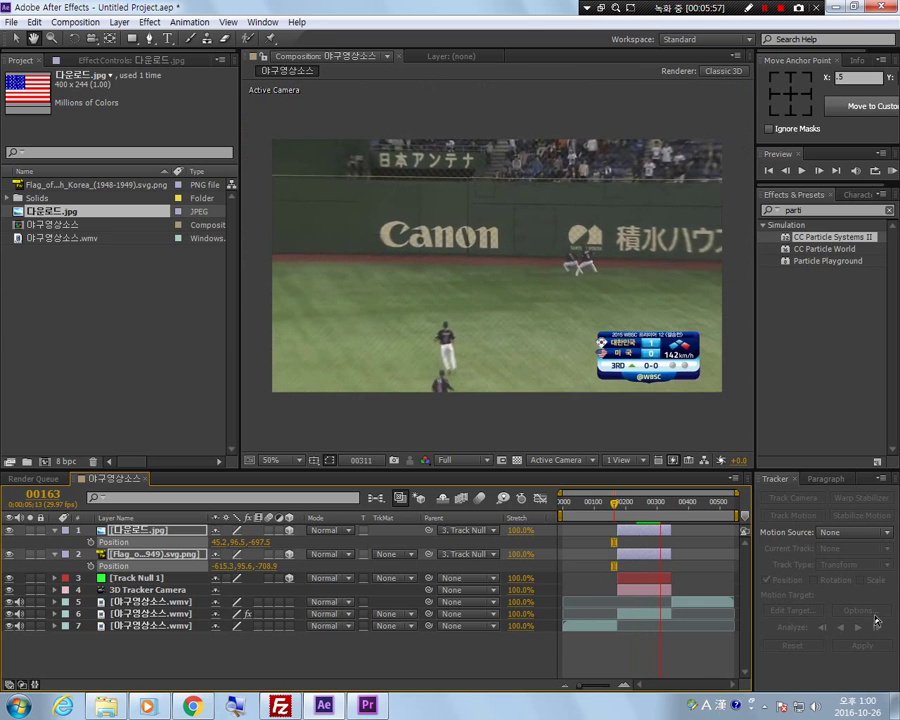
{"action": "left_click", "coordinate": [648, 503]}
{"action": "mouse_move", "coordinate": [648, 503]}
{"action": "left_mouse_down"}
{"action": "mouse_move", "coordinate": [614, 504]}
{"action": "mouse_move", "coordinate": [655, 515]}
{"action": "left_mouse_up"}
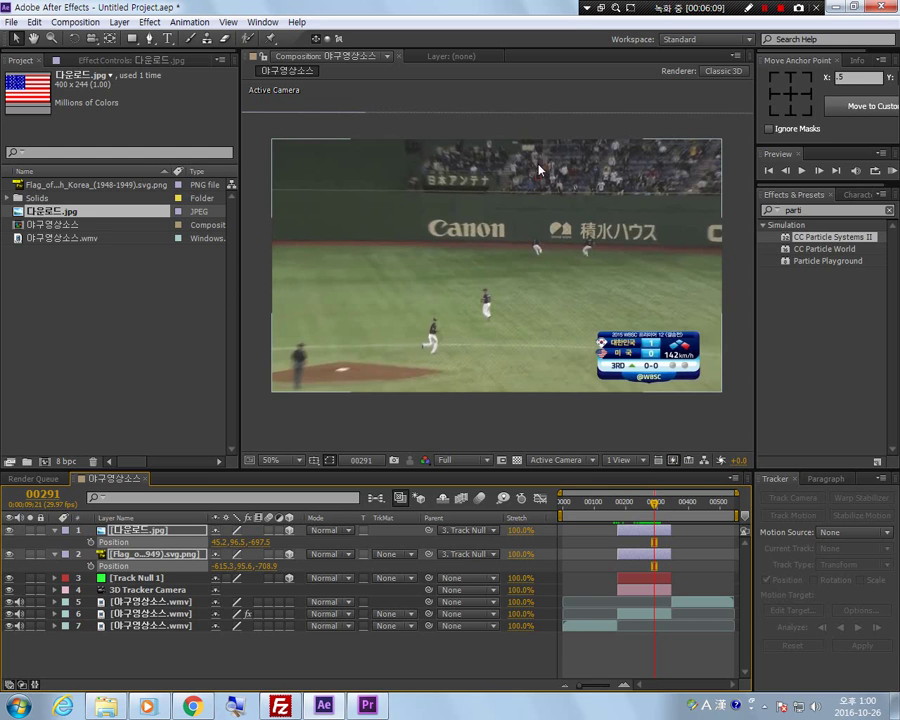
{"action": "left_click_drag", "start_coordinate": [653, 502], "coordinate": [625, 502]}
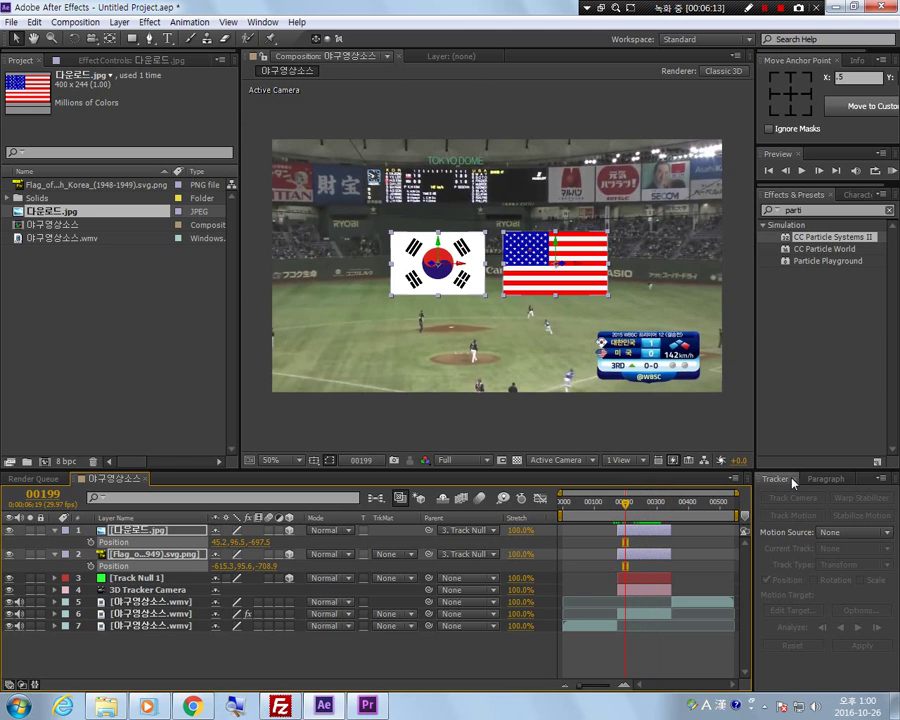
{"action": "key", "text": "space"}
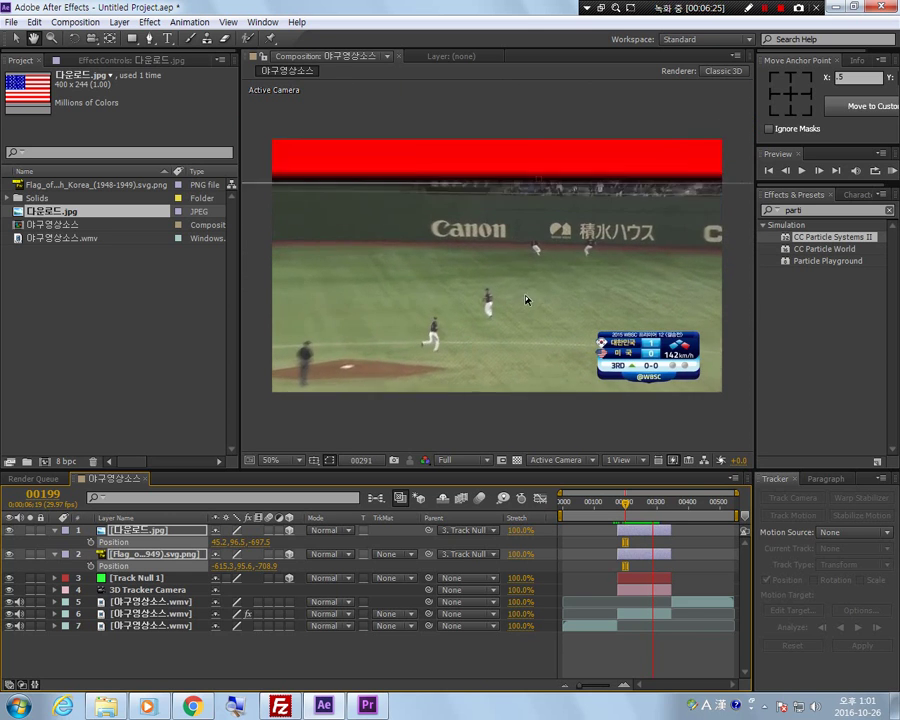
{"action": "left_click", "coordinate": [659, 504]}
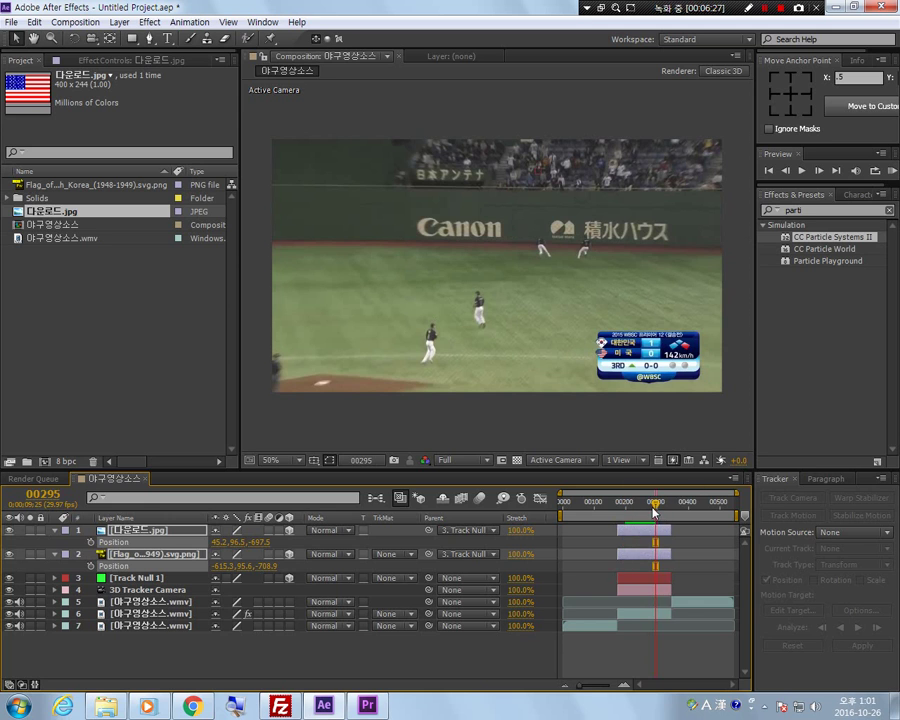
{"action": "left_click_drag", "start_coordinate": [653, 508], "coordinate": [631, 505]}
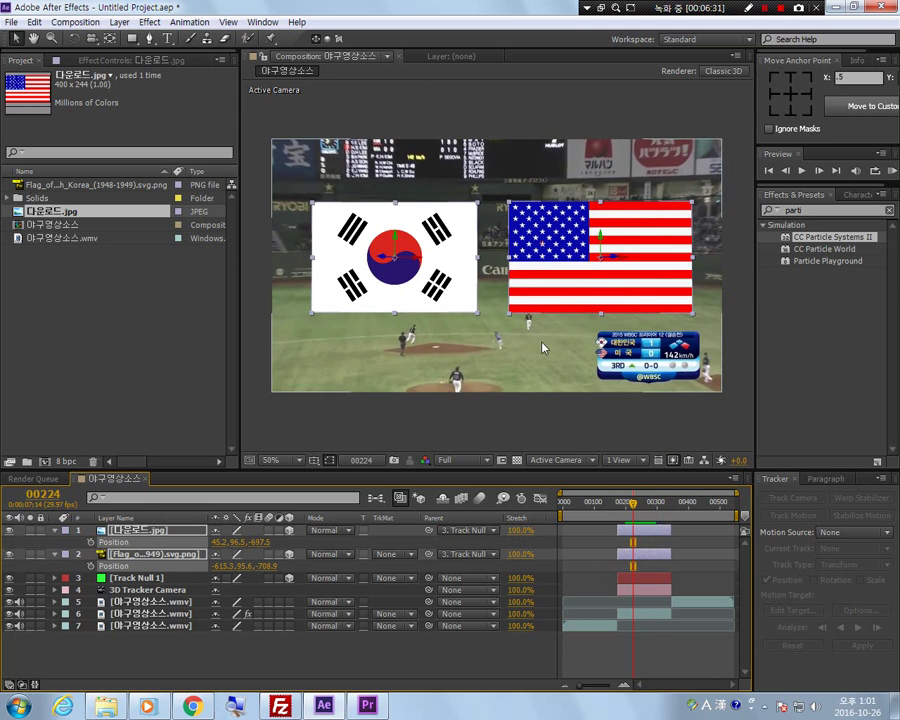
Set the blending mode of both the American and South Korean flag layers to Soft Light.
{"action": "left_click", "coordinate": [683, 104]}
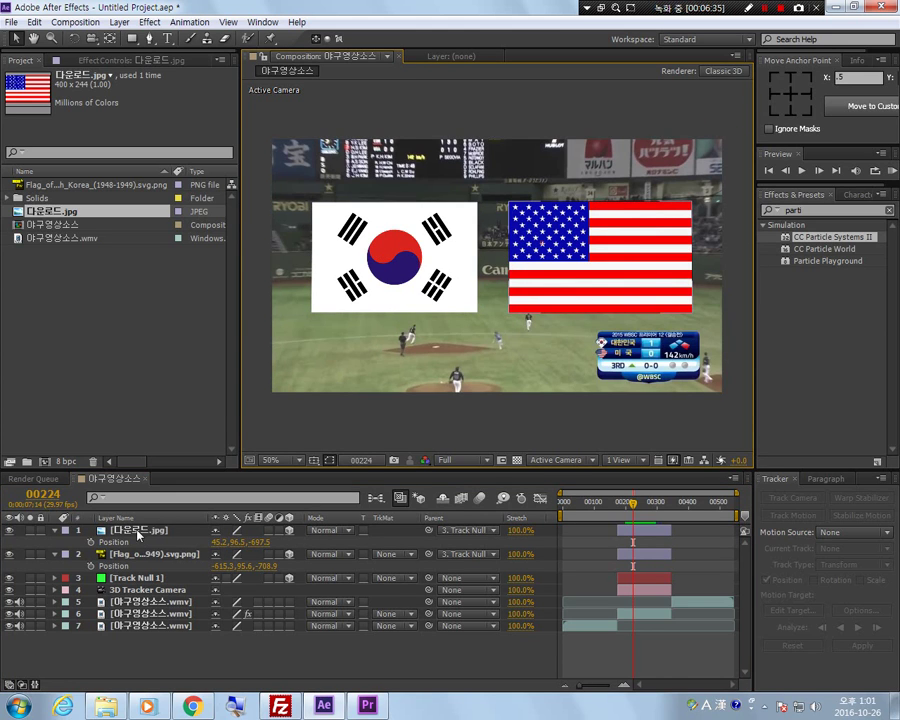
{"action": "left_click", "coordinate": [132, 530]}
{"action": "left_click", "coordinate": [347, 534]}
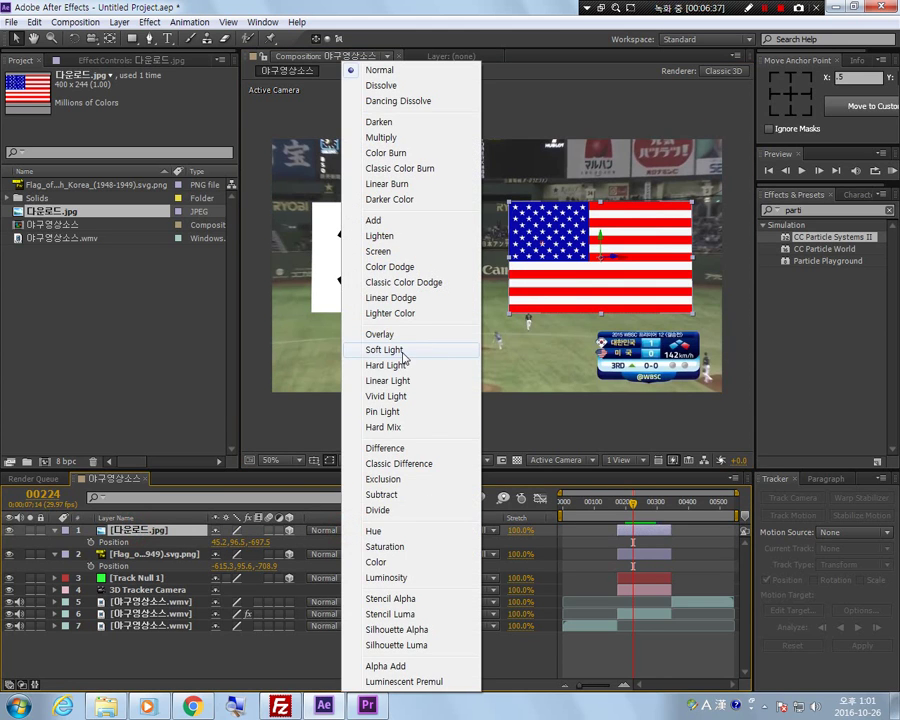
{"action": "left_click", "coordinate": [403, 356]}
{"action": "left_click", "coordinate": [170, 556]}
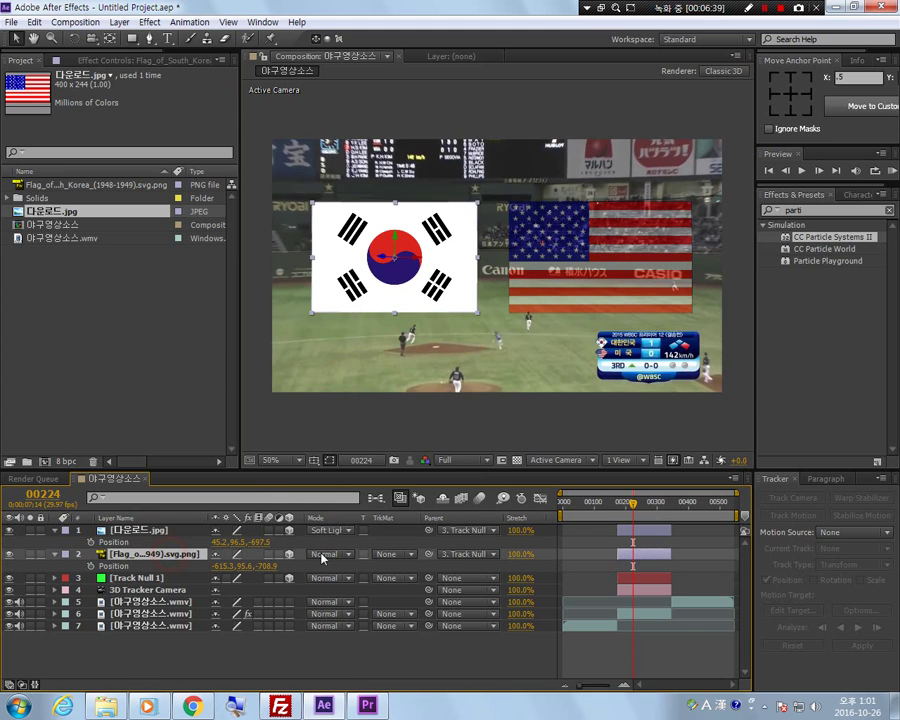
{"action": "left_click", "coordinate": [336, 554]}
{"action": "left_click", "coordinate": [381, 350]}
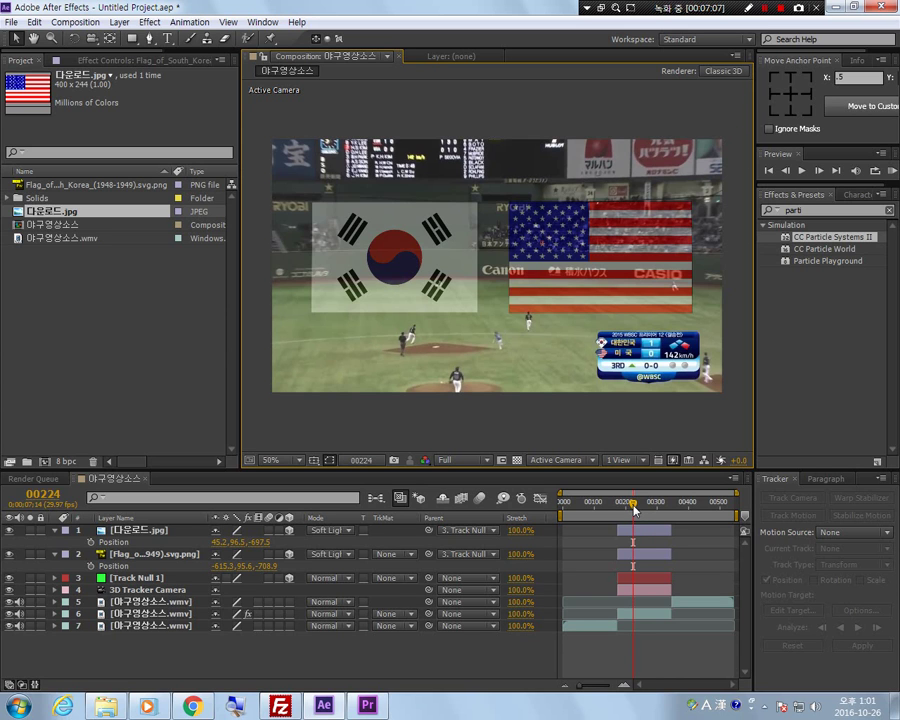
Preview the blended flags over the tracked stadium shot and examine them around frames 233 to 235.
{"action": "key", "text": "space"}
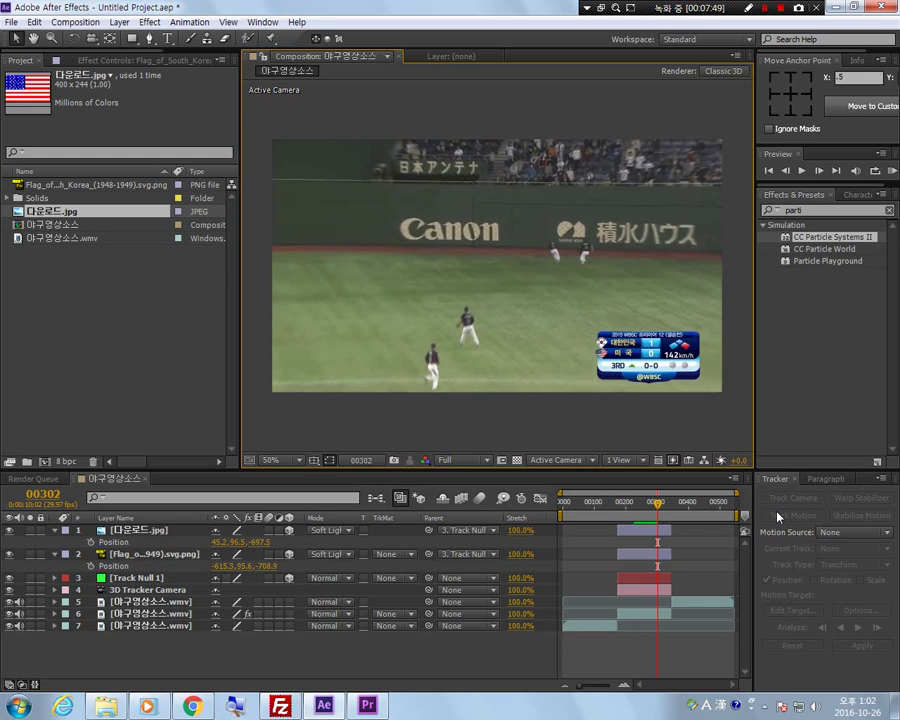
{"action": "left_click", "coordinate": [656, 503]}
{"action": "mouse_move", "coordinate": [656, 508]}
{"action": "left_mouse_down"}
{"action": "mouse_move", "coordinate": [626, 508]}
{"action": "mouse_move", "coordinate": [640, 516]}
{"action": "left_mouse_up"}
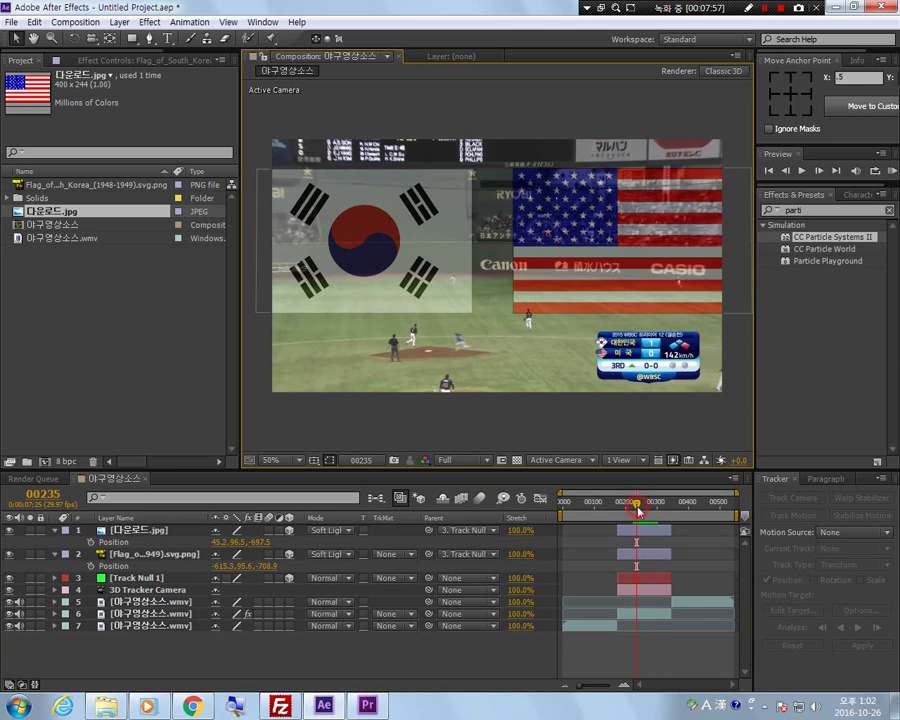
{"action": "left_click", "coordinate": [633, 506]}
{"action": "mouse_move", "coordinate": [633, 507]}
{"action": "left_mouse_down"}
{"action": "mouse_move", "coordinate": [661, 512]}
{"action": "mouse_move", "coordinate": [638, 517]}
{"action": "left_mouse_up"}
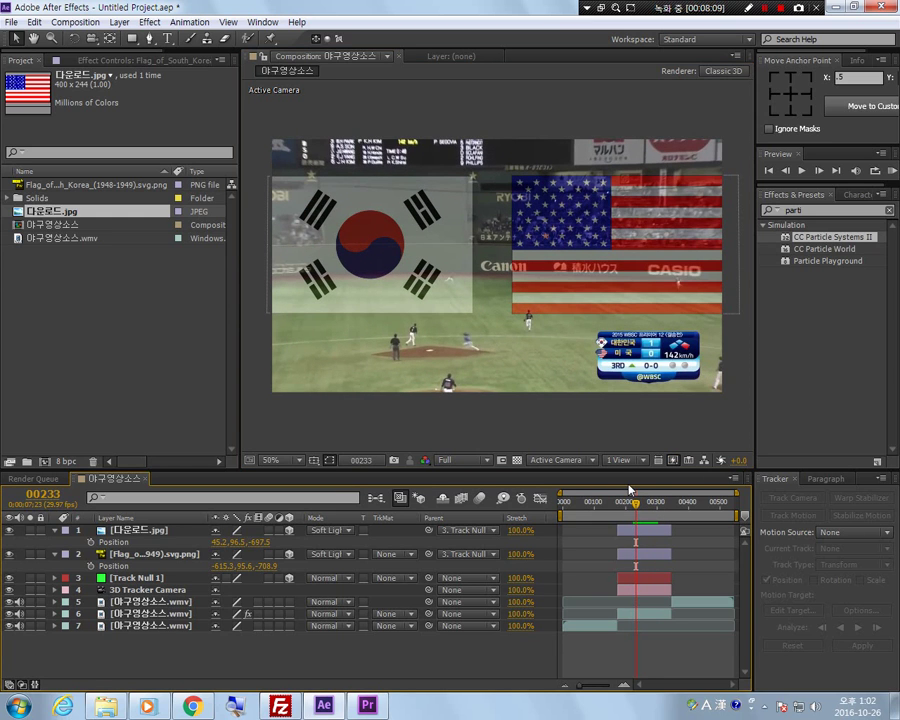